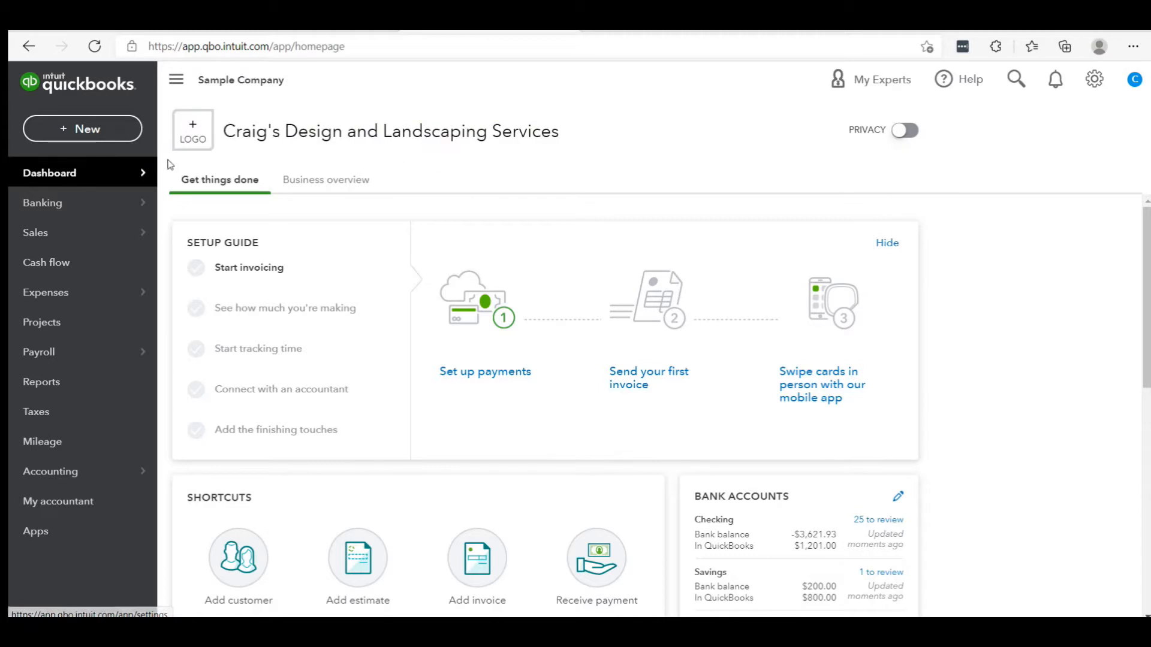
# Step: Open the company's bank transactions and look at the apps available for importing transaction details
pyautogui.moveTo(70, 209)
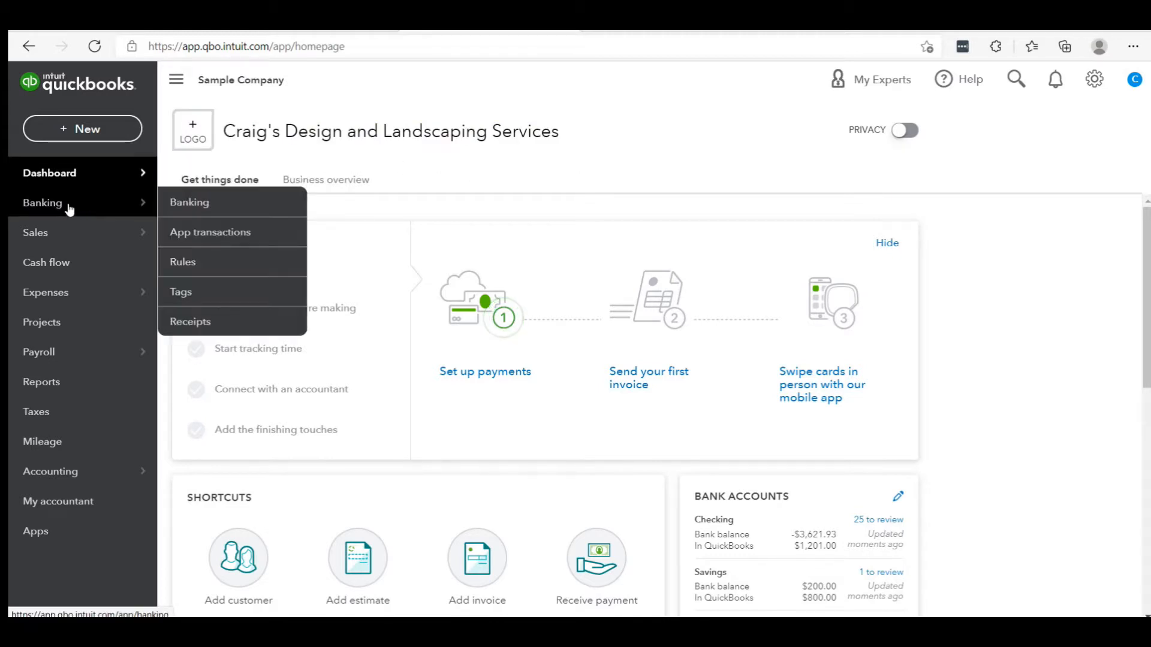
pyautogui.click(181, 205)
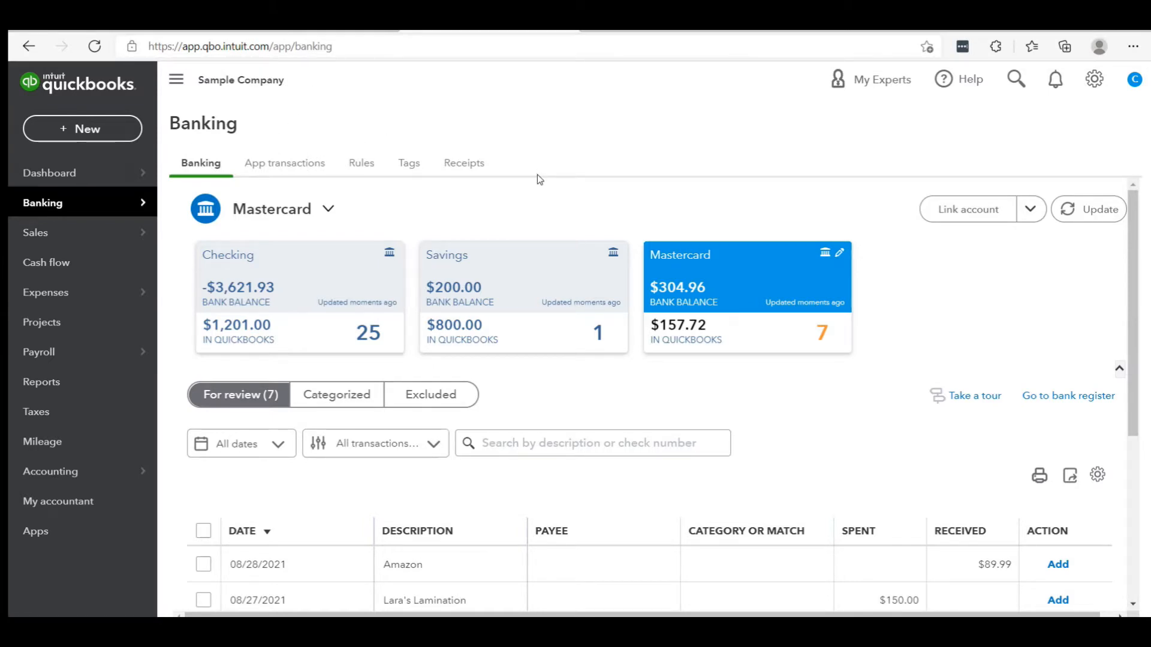
pyautogui.click(290, 167)
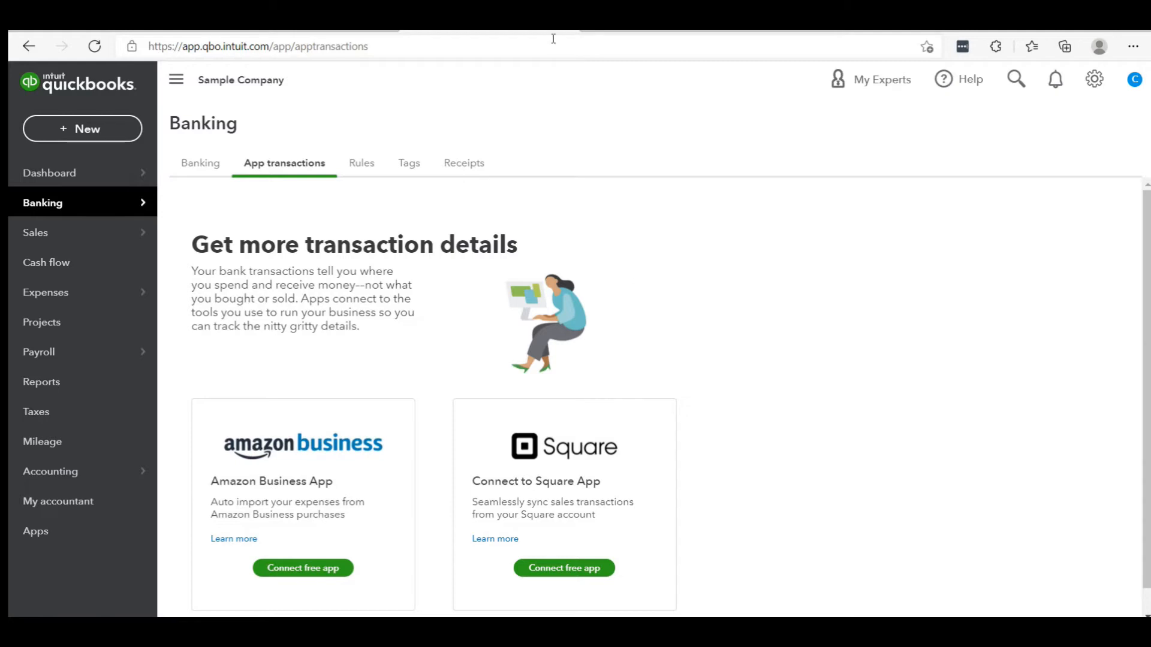
# Step: Open the Chevron bank rule, review its conditions, category, payee and auto-add settings, and save it without changes
pyautogui.click(363, 167)
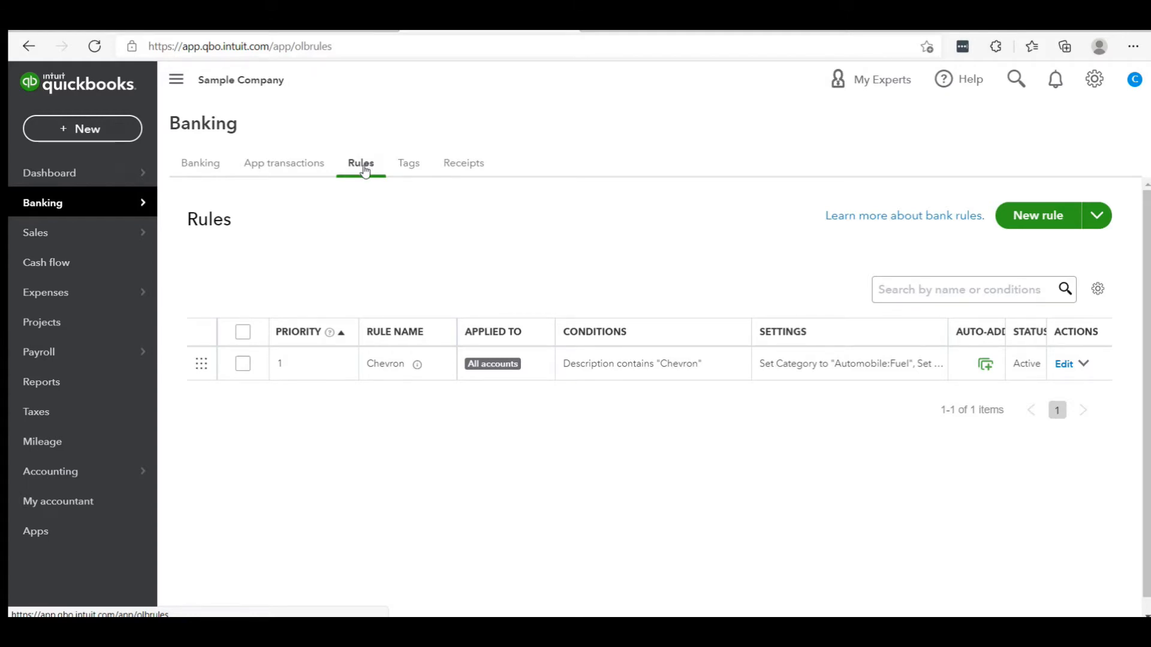
pyautogui.click(1062, 365)
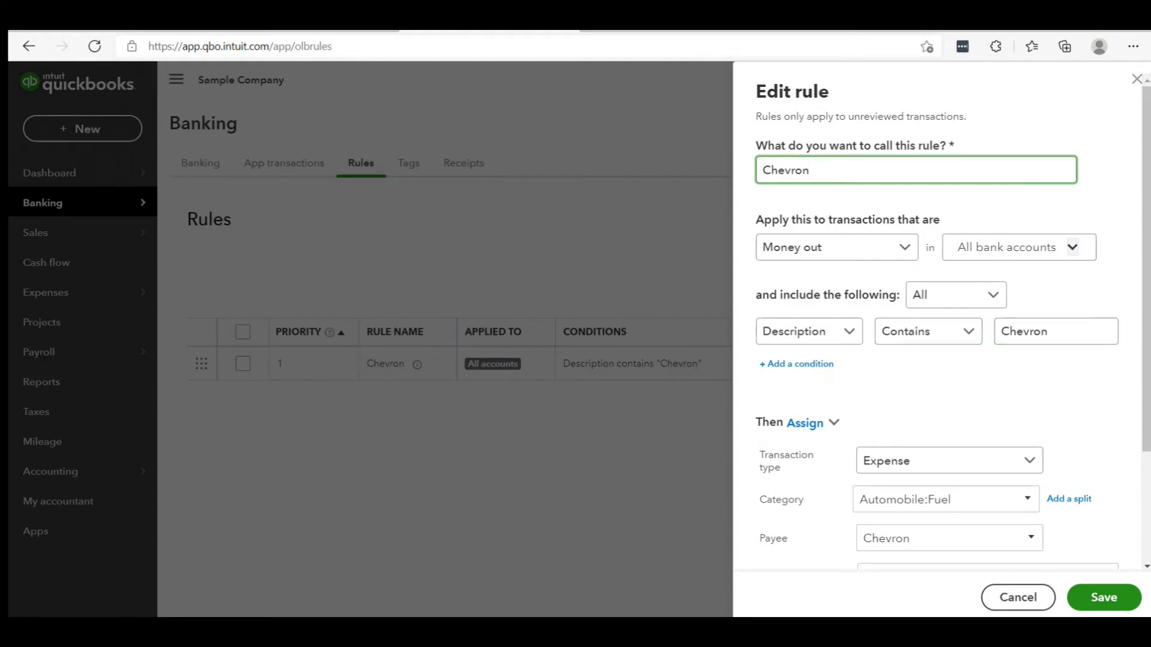
pyautogui.scroll(-3, 1079, 396)
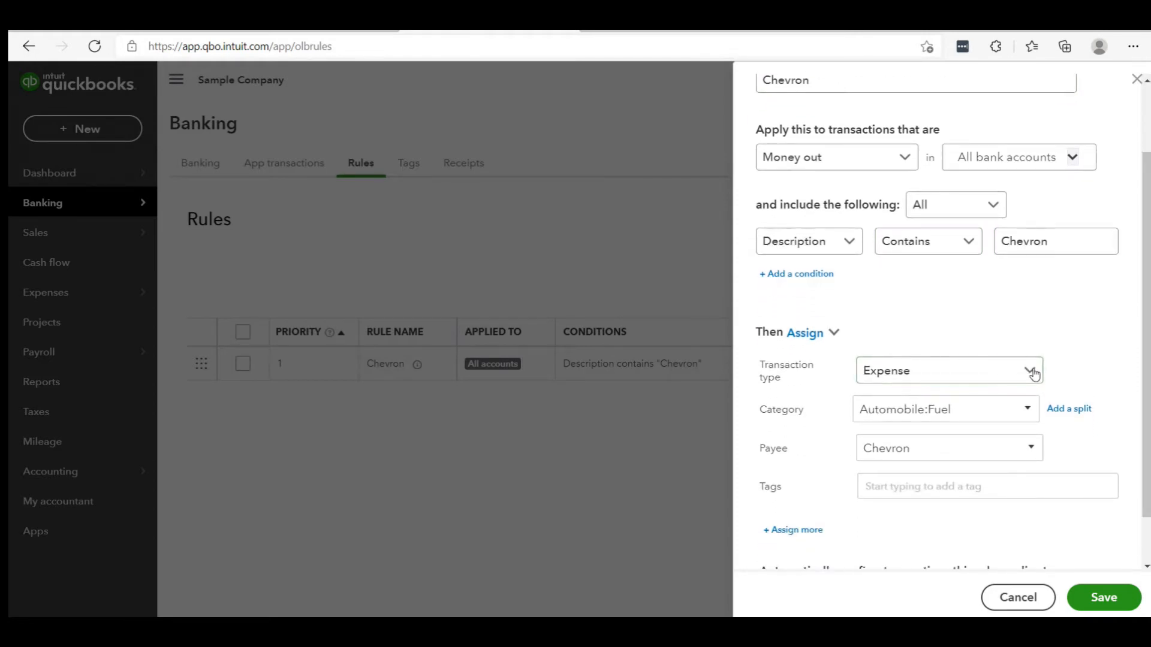
pyautogui.click(1029, 410)
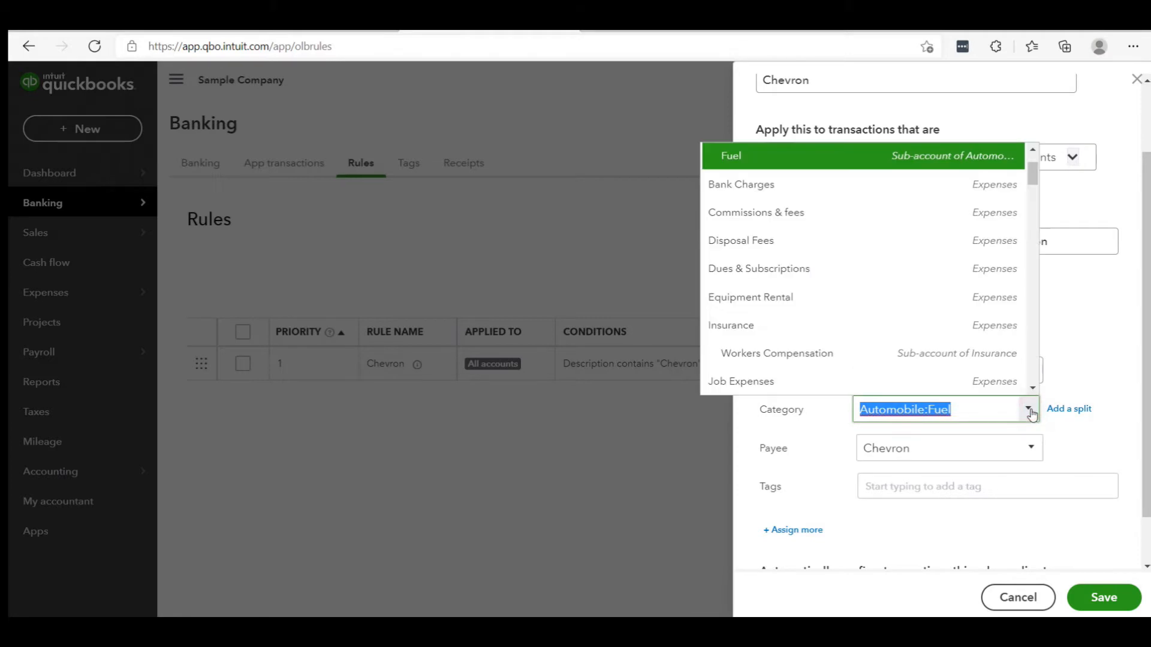
pyautogui.click(1029, 411)
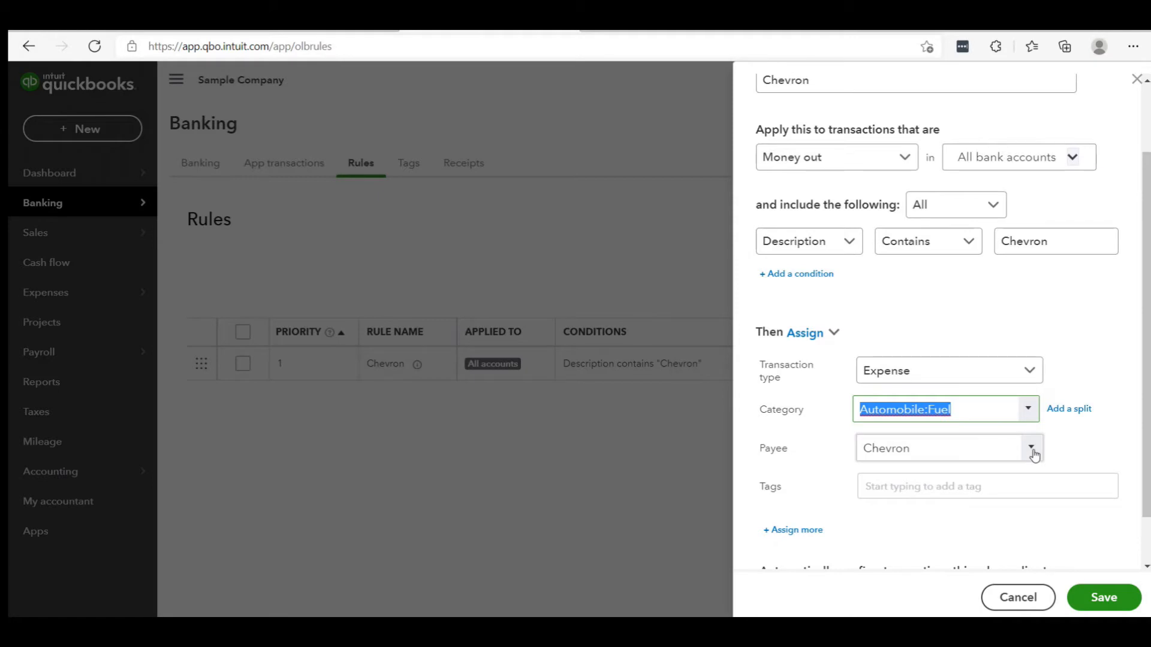
pyautogui.scroll(-1, 1112, 448)
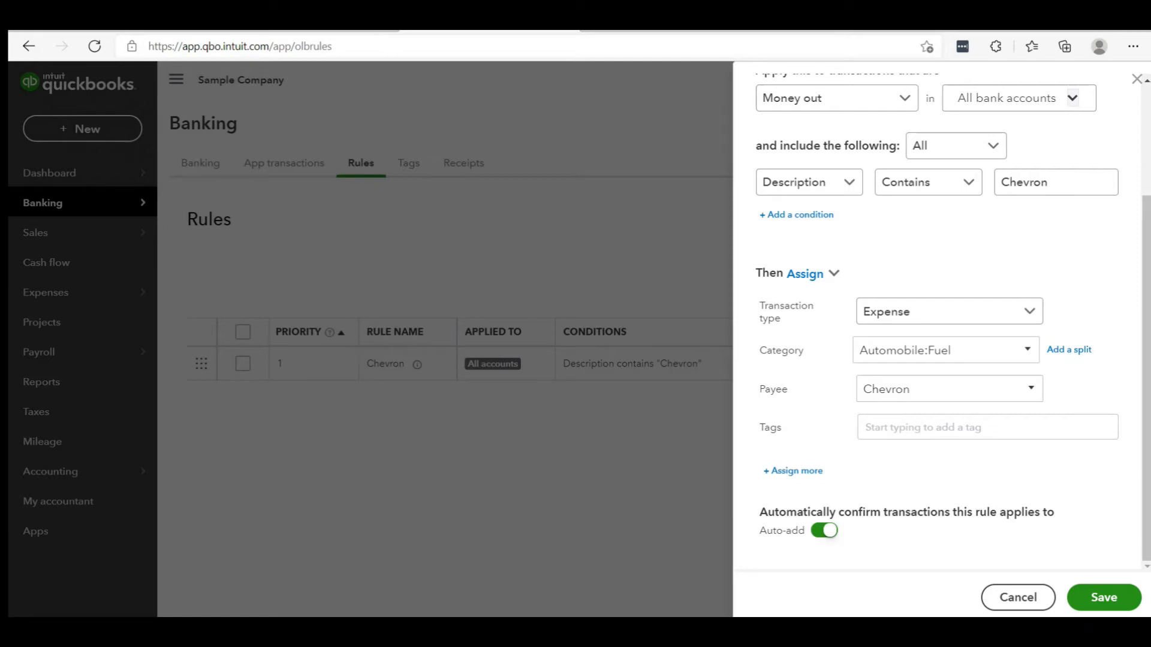
pyautogui.click(1103, 598)
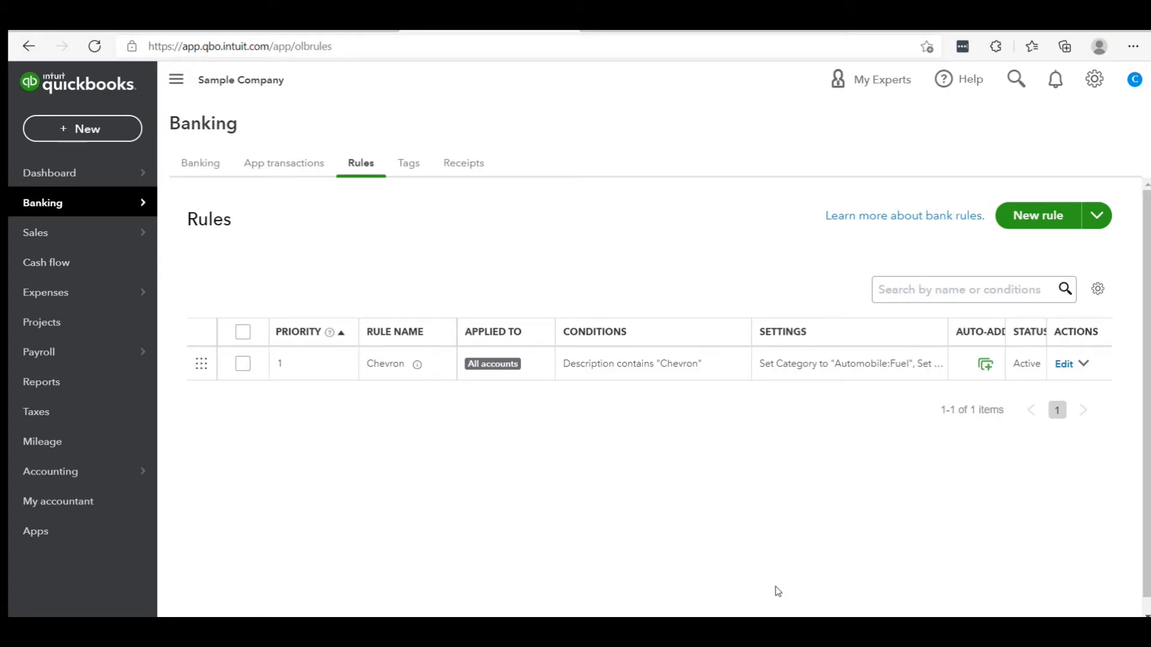
# Step: View the banking tags and receipts pages and return to the bank transactions awaiting review
pyautogui.click(406, 168)
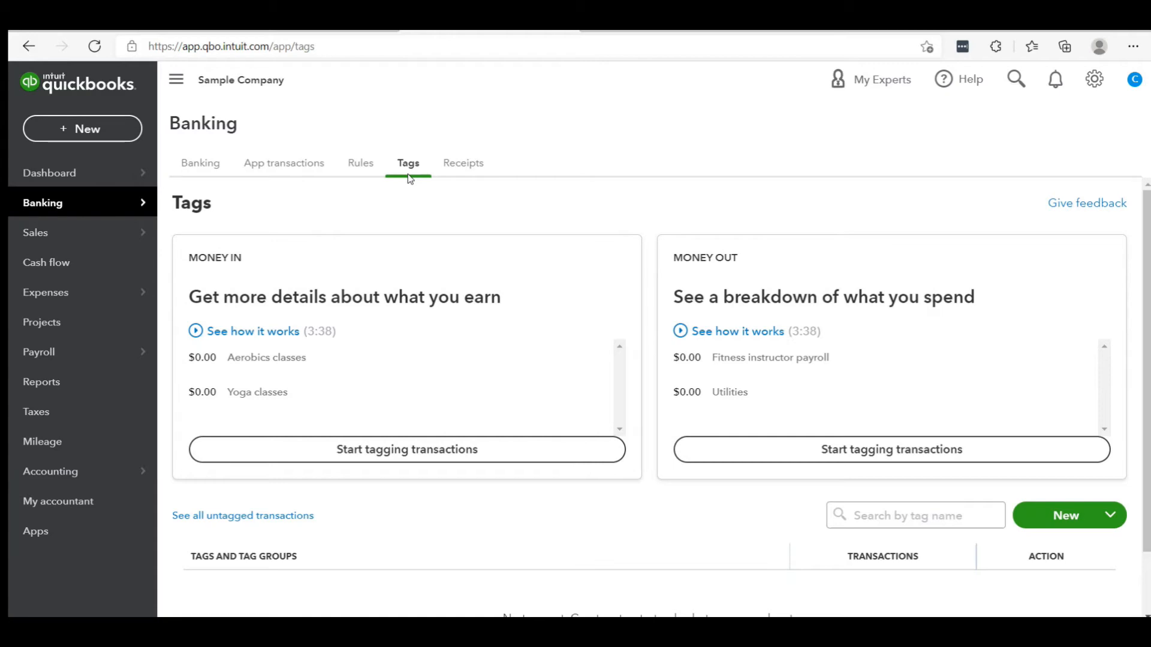
pyautogui.click(471, 169)
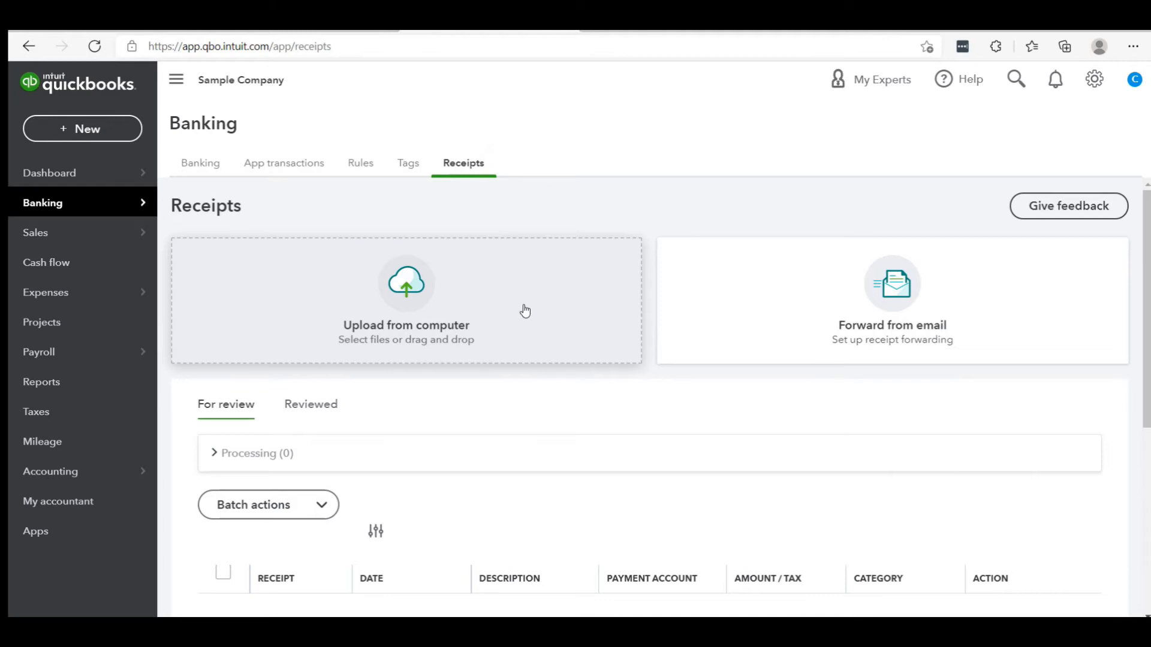
pyautogui.click(202, 163)
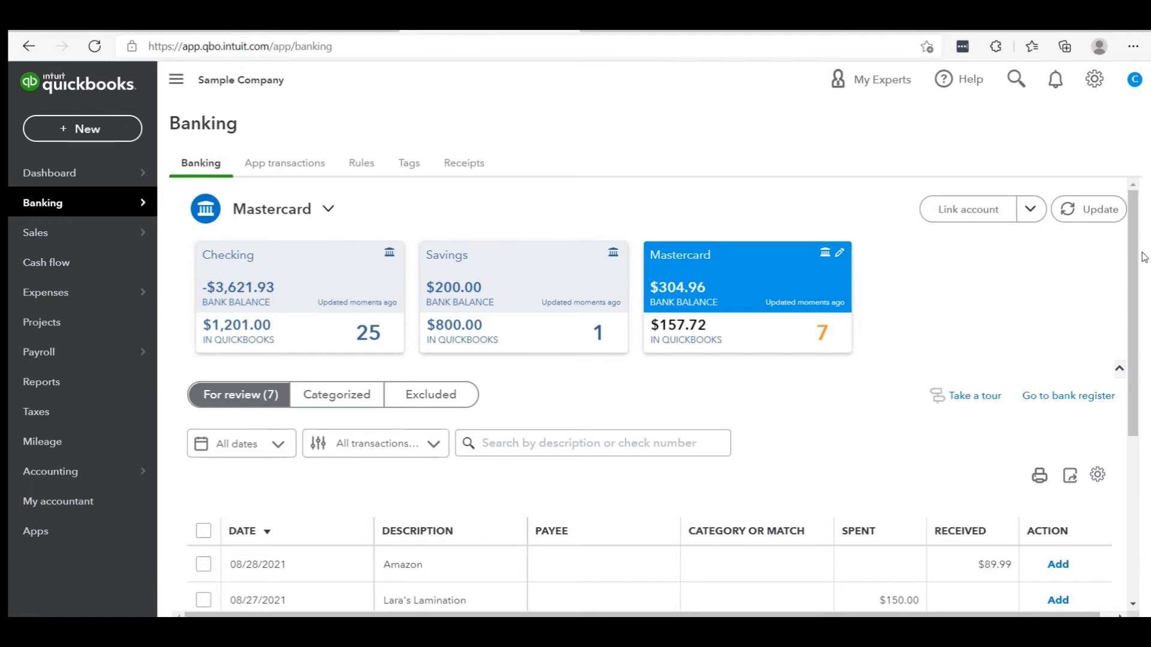
# Step: Match the 08/07/2021 Bob's Burger transaction in the Mastercard account to its suggested credit card expense
pyautogui.click(1133, 280)
pyautogui.moveTo(1132, 277); pyautogui.dragTo(1133, 276)
pyautogui.click(1134, 254)
pyautogui.moveTo(1135, 257); pyautogui.dragTo(1148, 404)
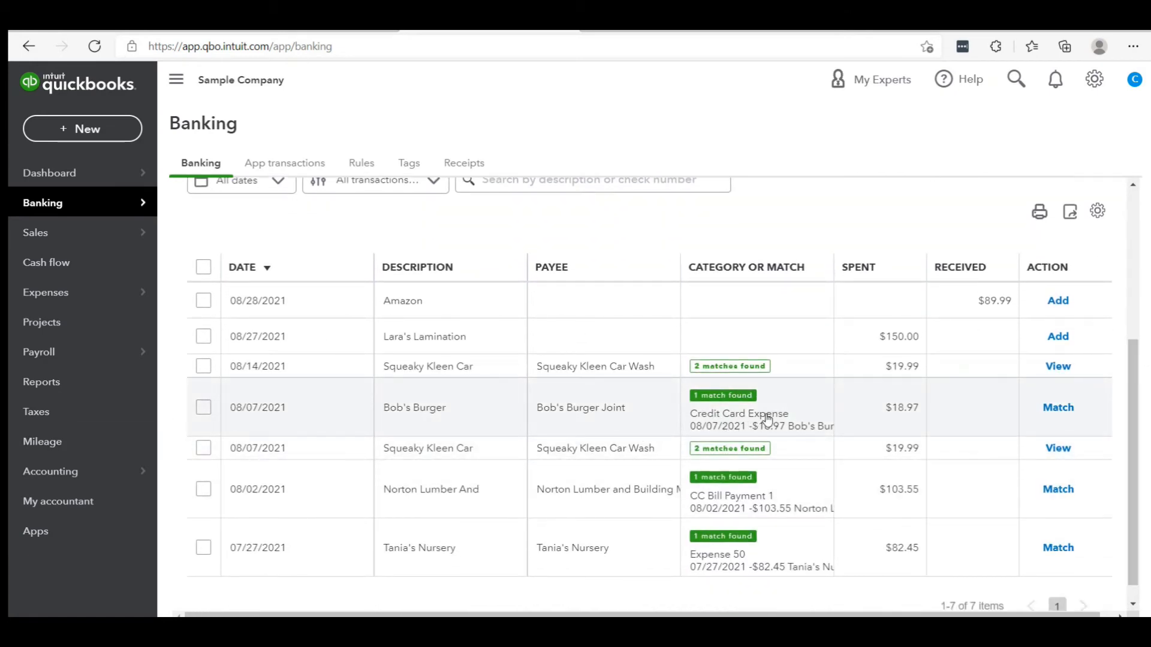
pyautogui.click(975, 411)
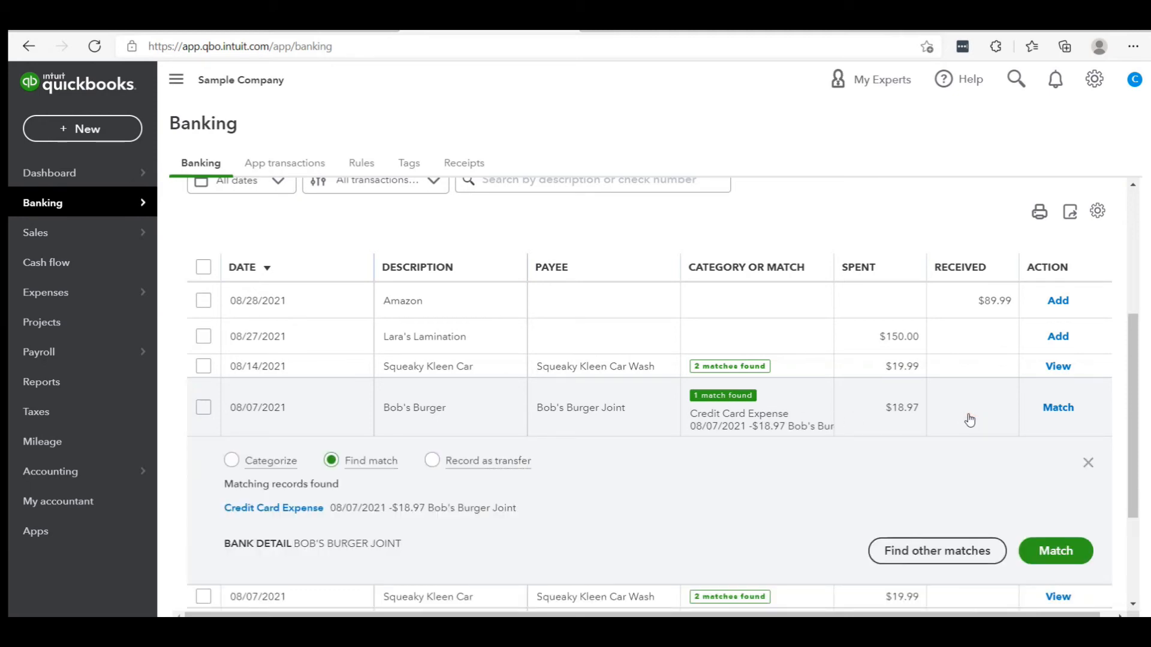
pyautogui.click(1050, 550)
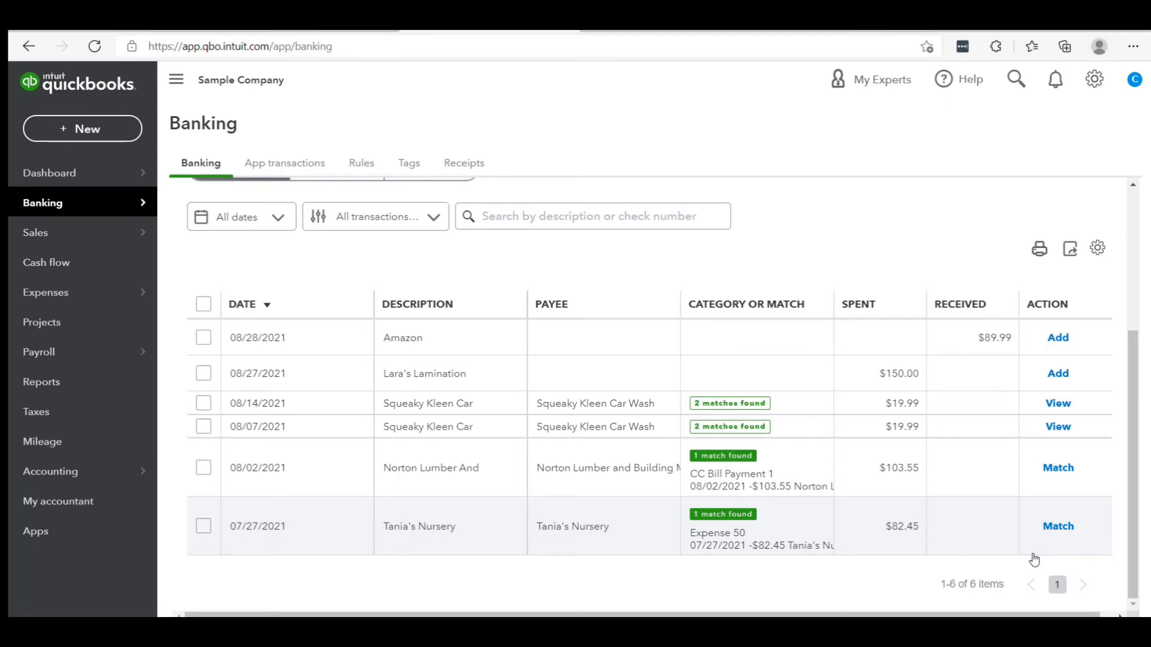
# Step: Match the 08/14/2021 and 08/07/2021 Squeaky Kleen Car transactions to the credit card expenses with the same dates
pyautogui.click(805, 407)
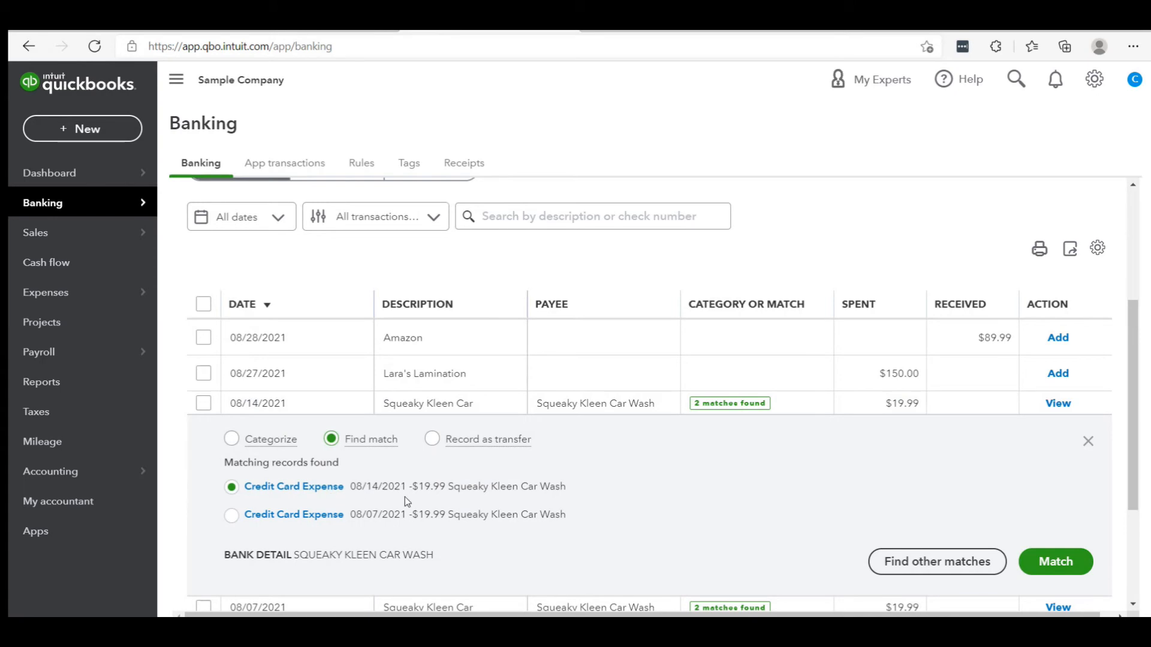
pyautogui.click(1068, 560)
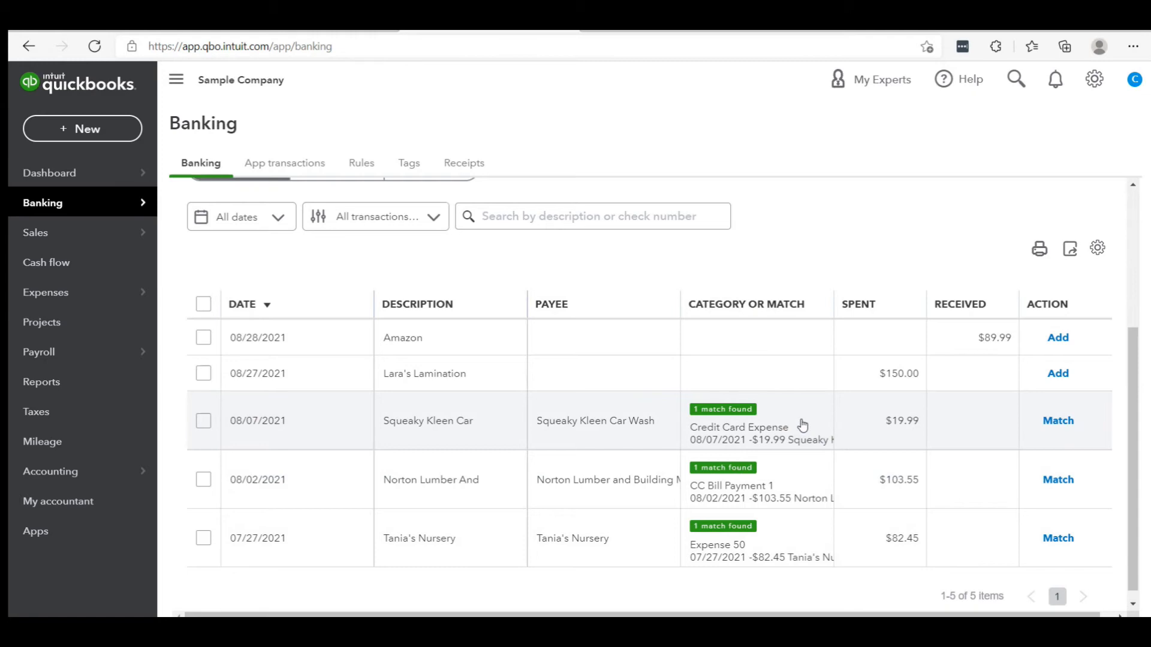
pyautogui.click(1062, 422)
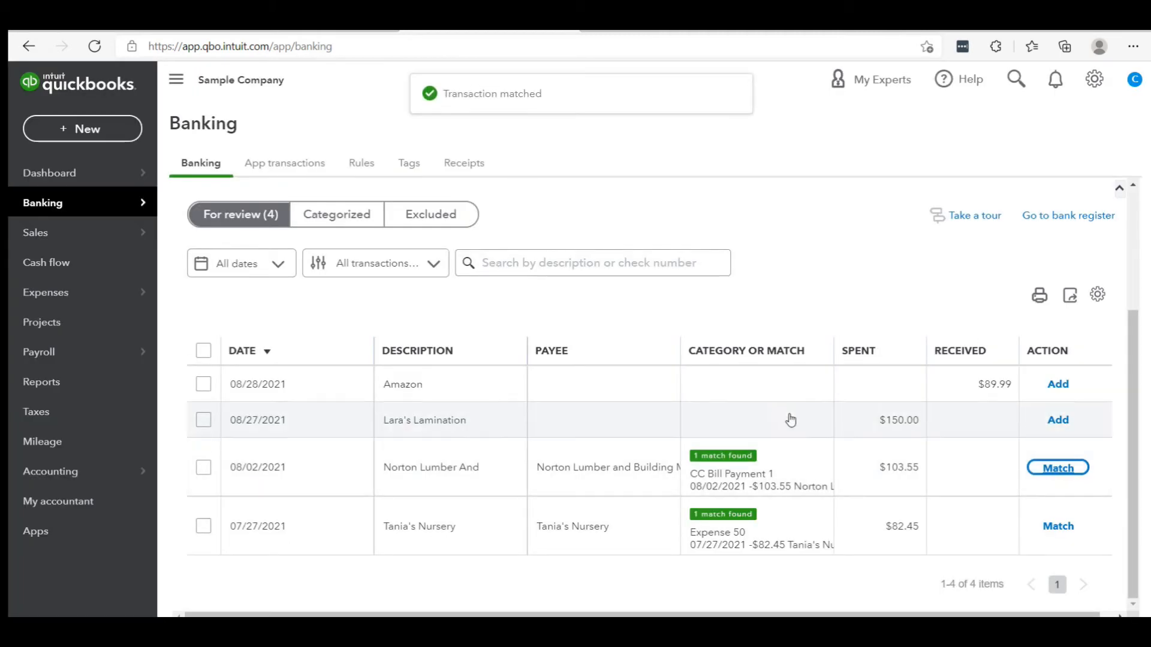
# Step: Create Amazon as a new vendor and assign it as payee of the 08/28/2021 Amazon transaction
pyautogui.click(618, 388)
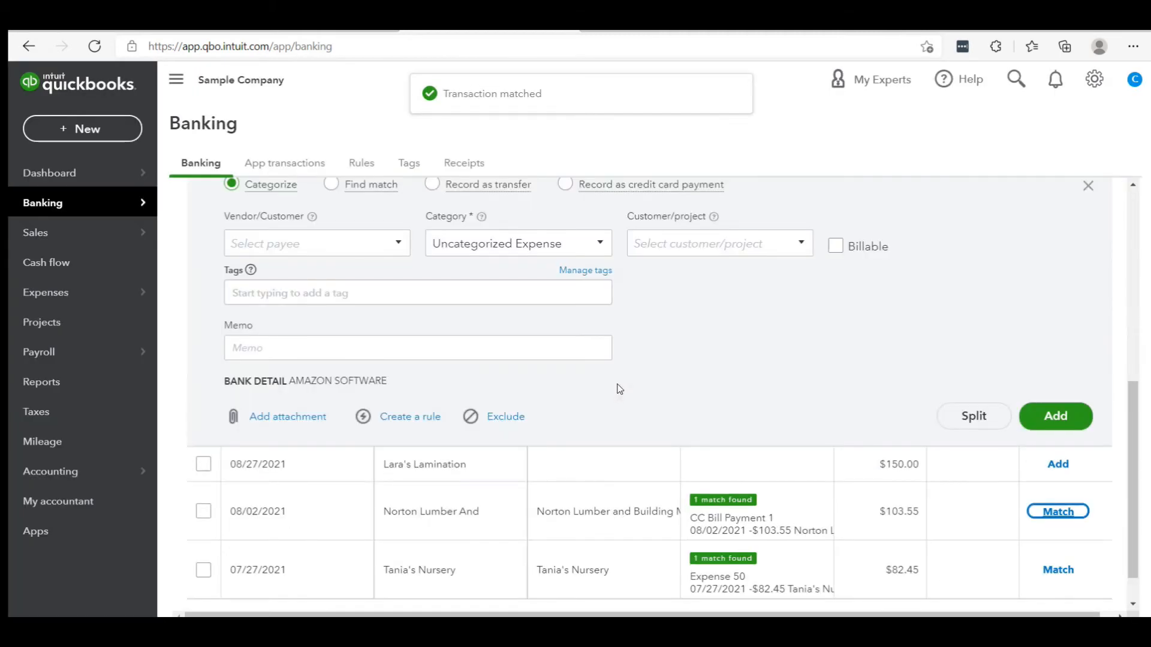
pyautogui.moveTo(1131, 443); pyautogui.dragTo(1133, 333)
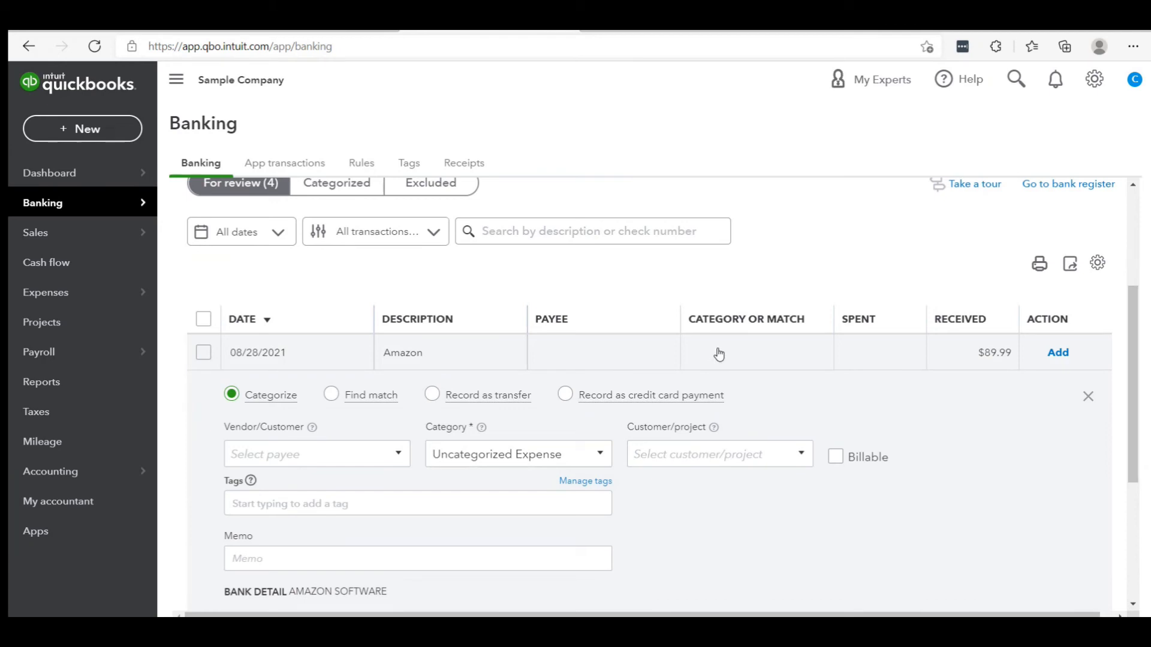
pyautogui.click(340, 457)
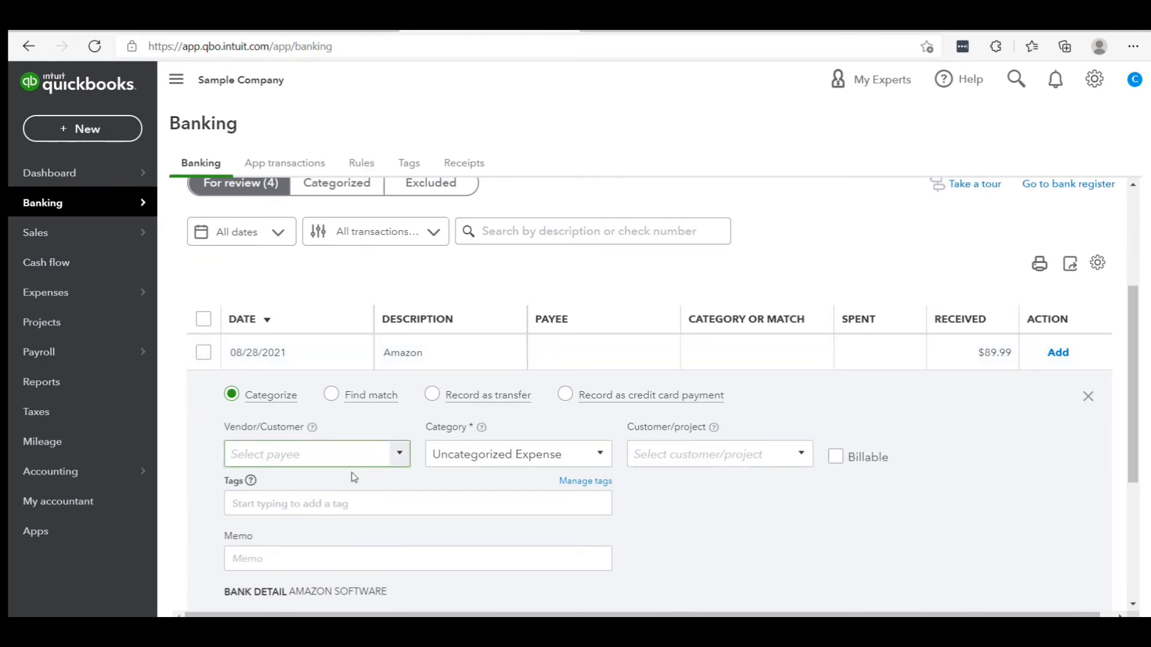
pyautogui.write('Ama')
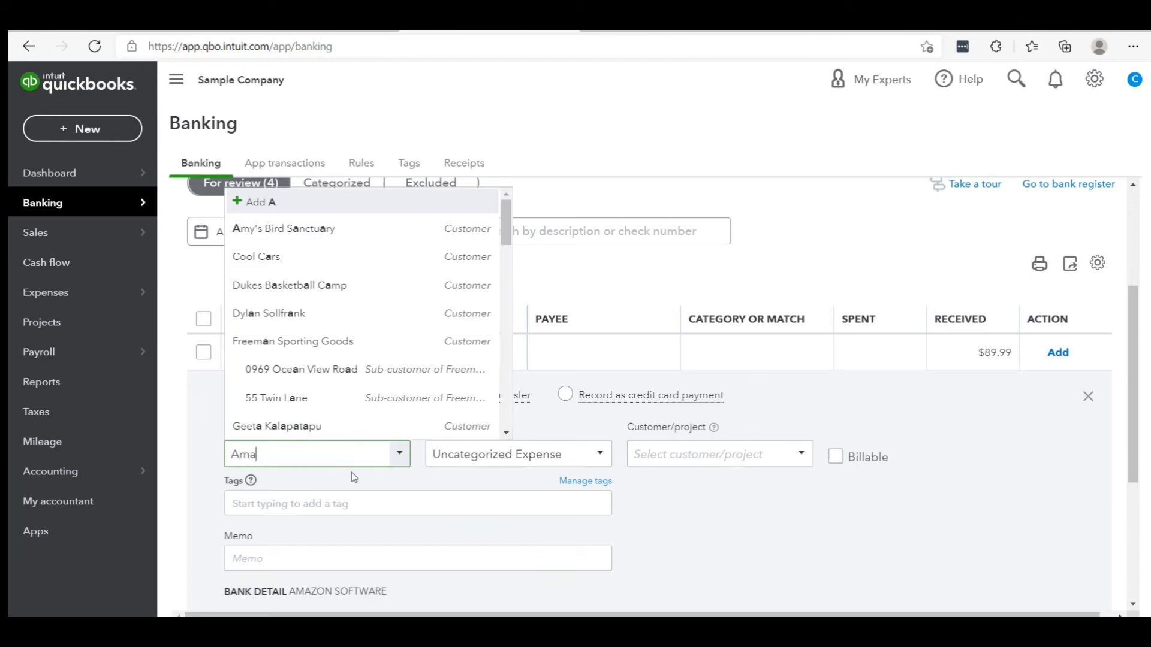
pyautogui.write('zon')
pyautogui.click(353, 482)
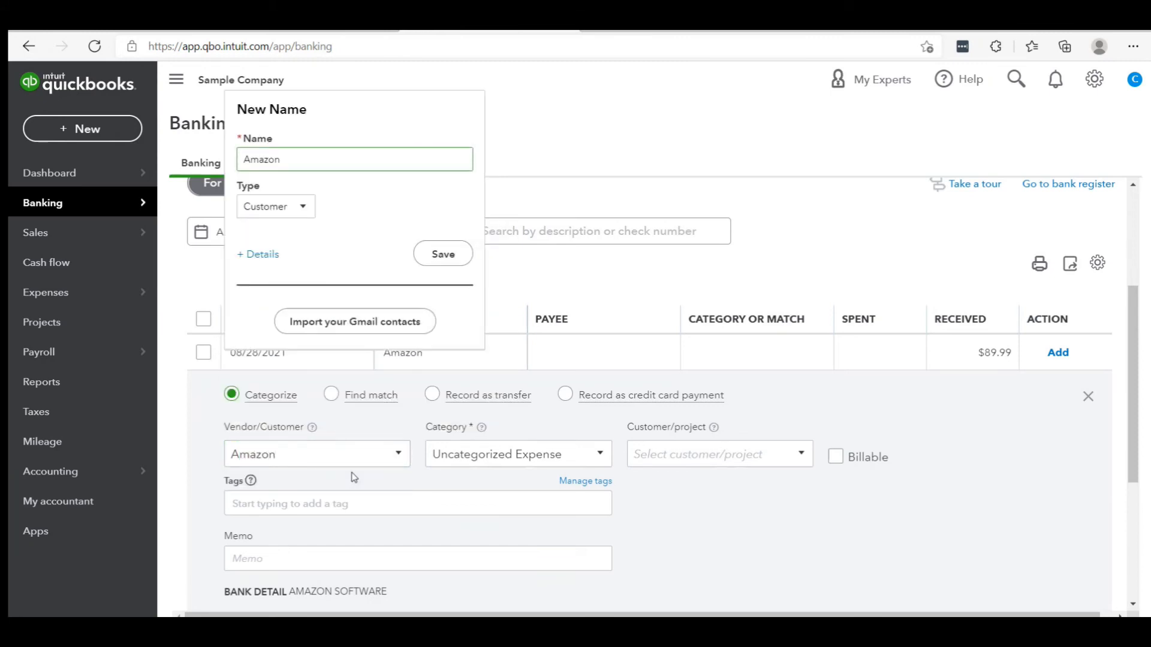
pyautogui.click(304, 208)
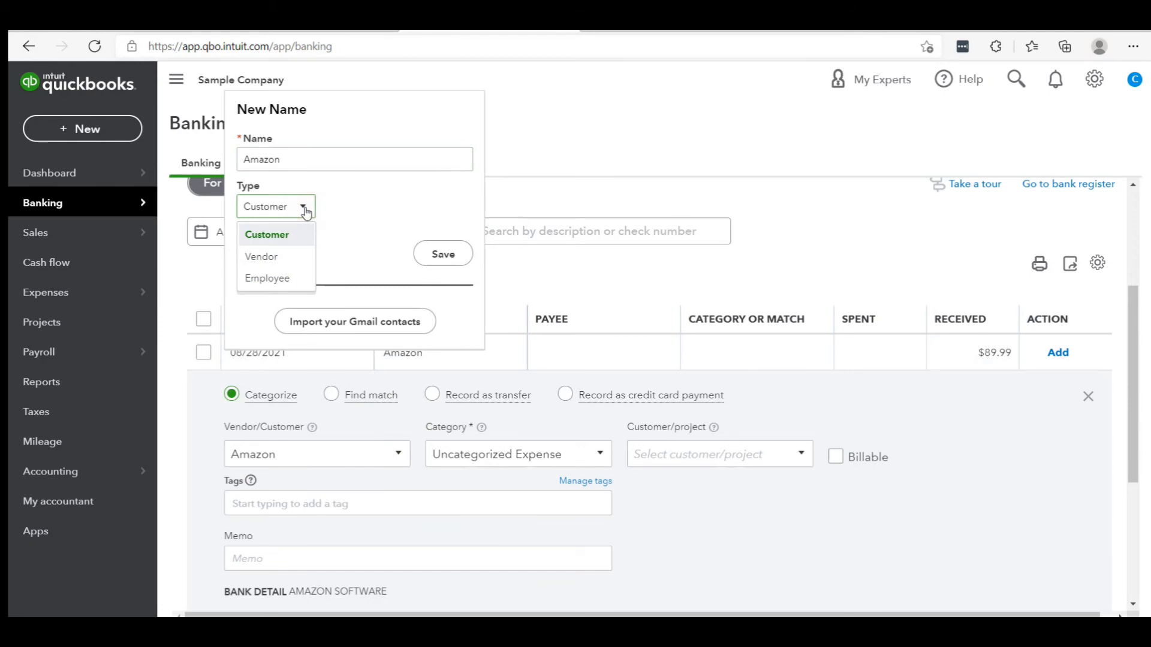
pyautogui.click(278, 256)
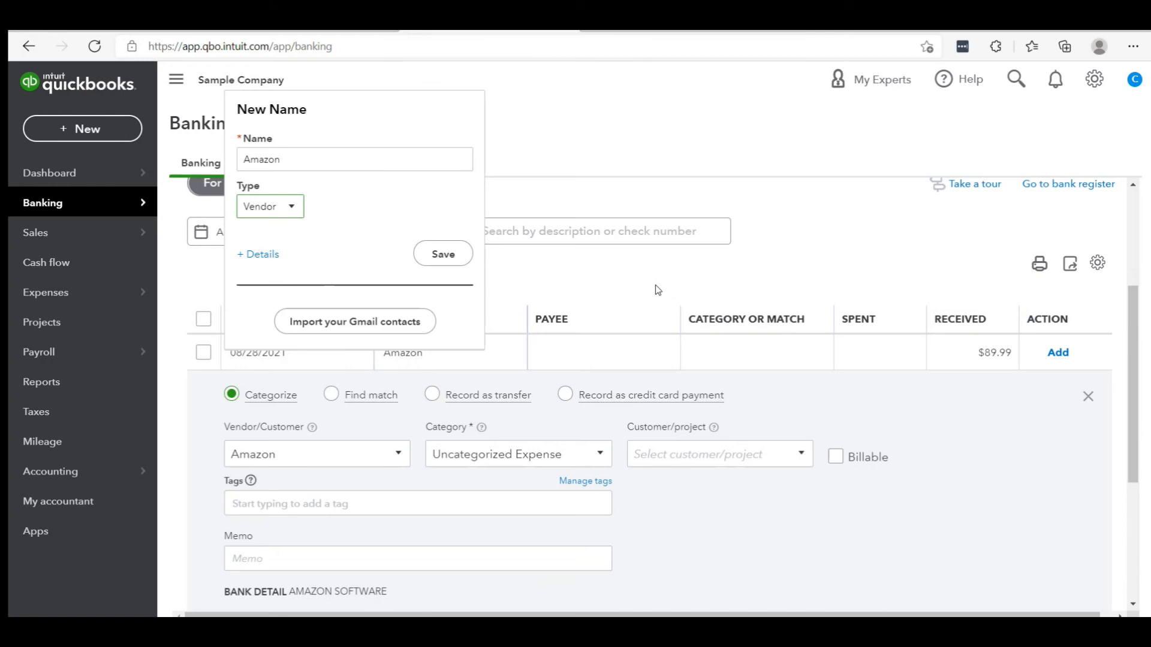
pyautogui.click(442, 255)
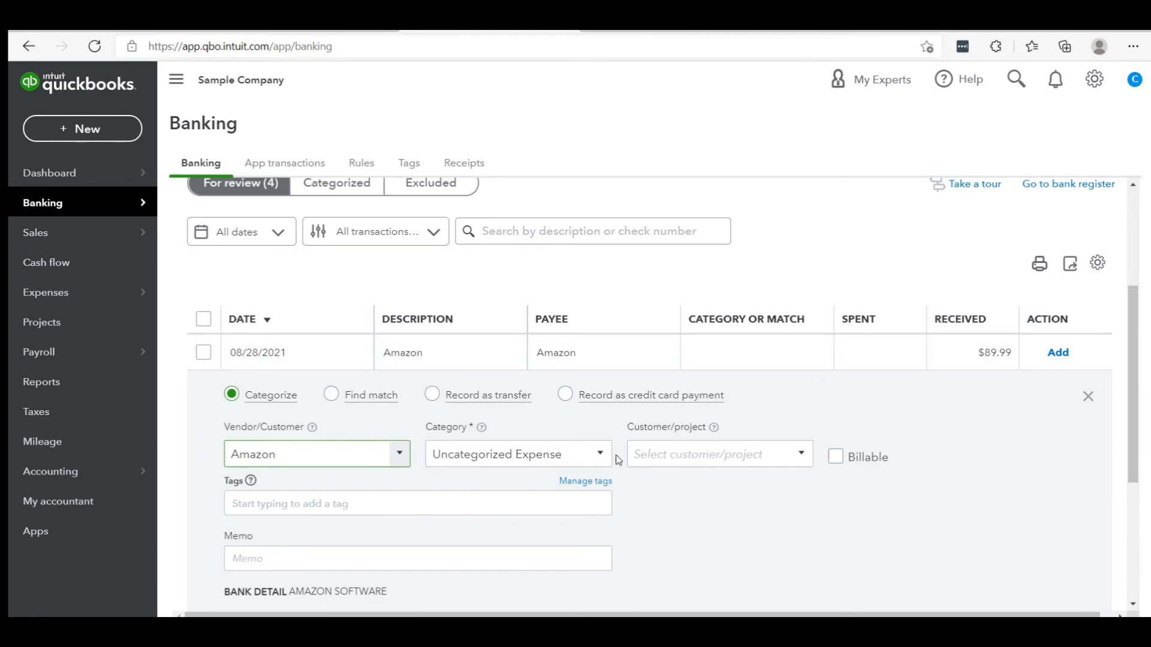
# Step: Categorize the Amazon transaction as Office Expenses with the memo "reimburse for Ink" and add it to the books
pyautogui.click(563, 456)
pyautogui.write('off')
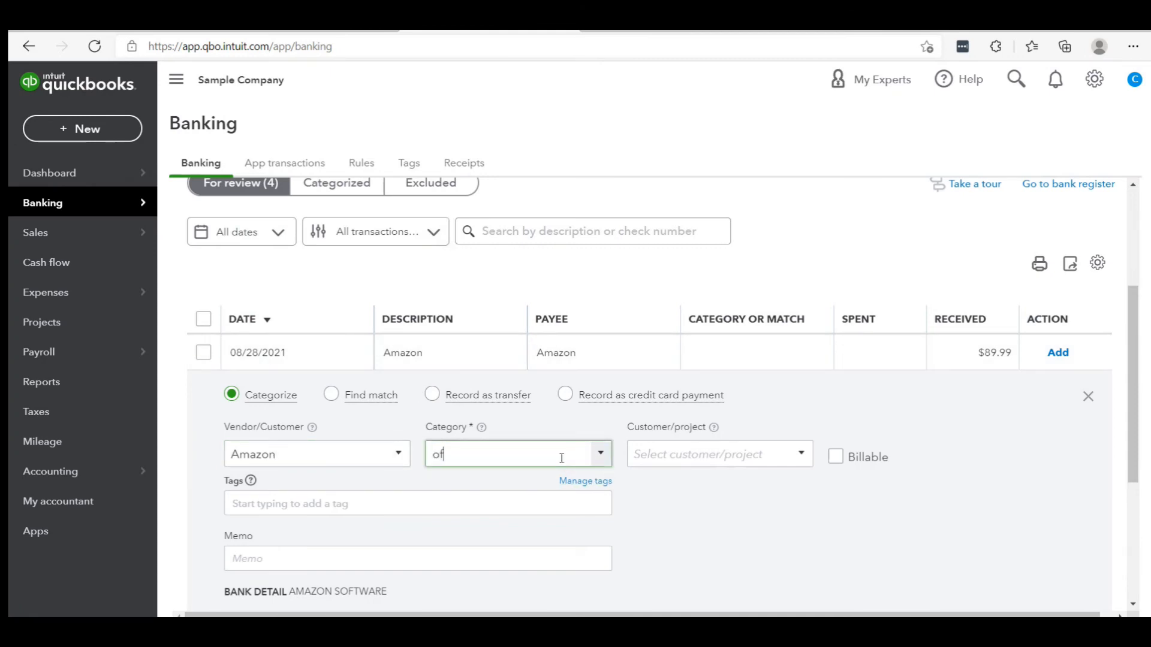
pyautogui.press('Tab')
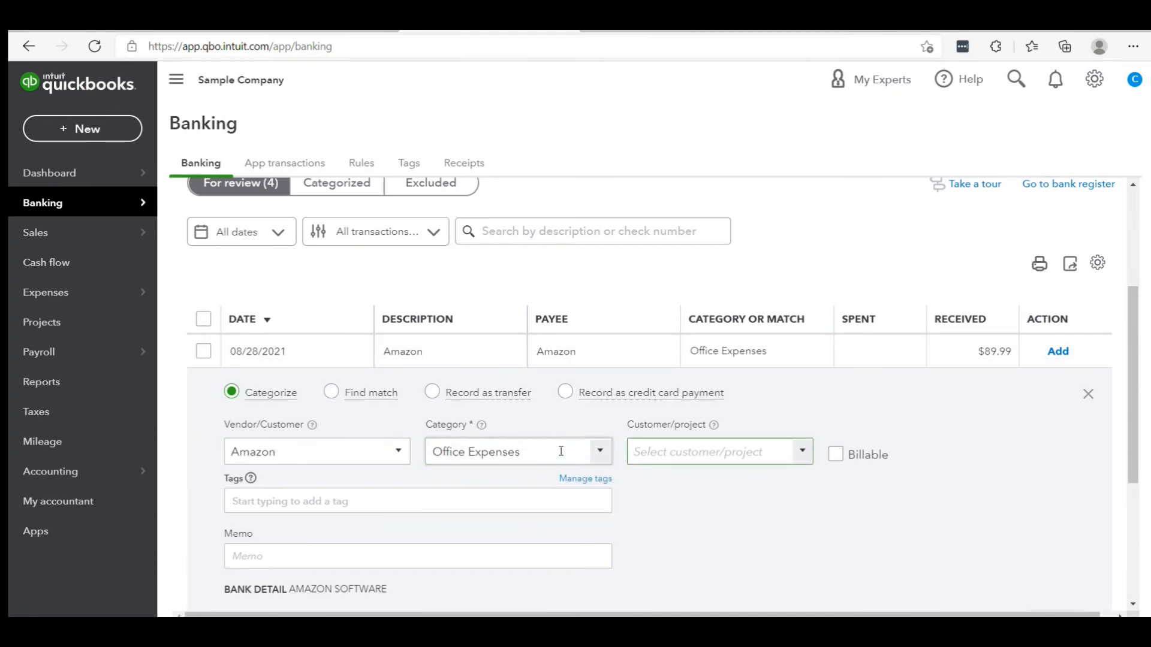
pyautogui.click(307, 556)
pyautogui.write('reimburse')
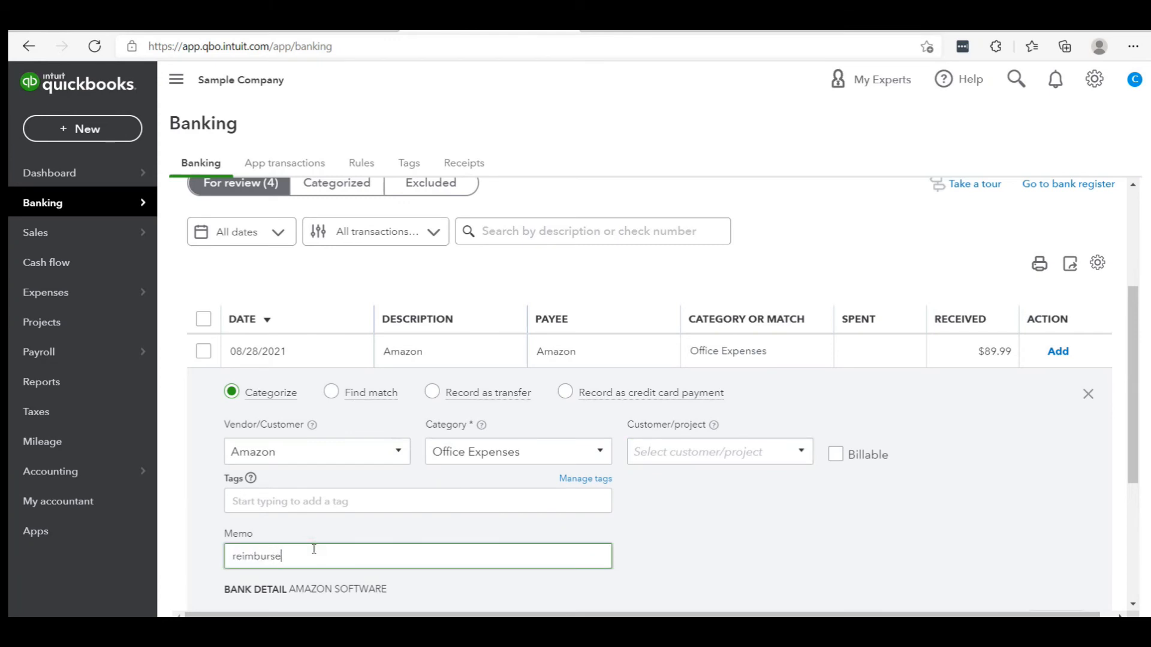
pyautogui.write(' for')
pyautogui.write('Ink')
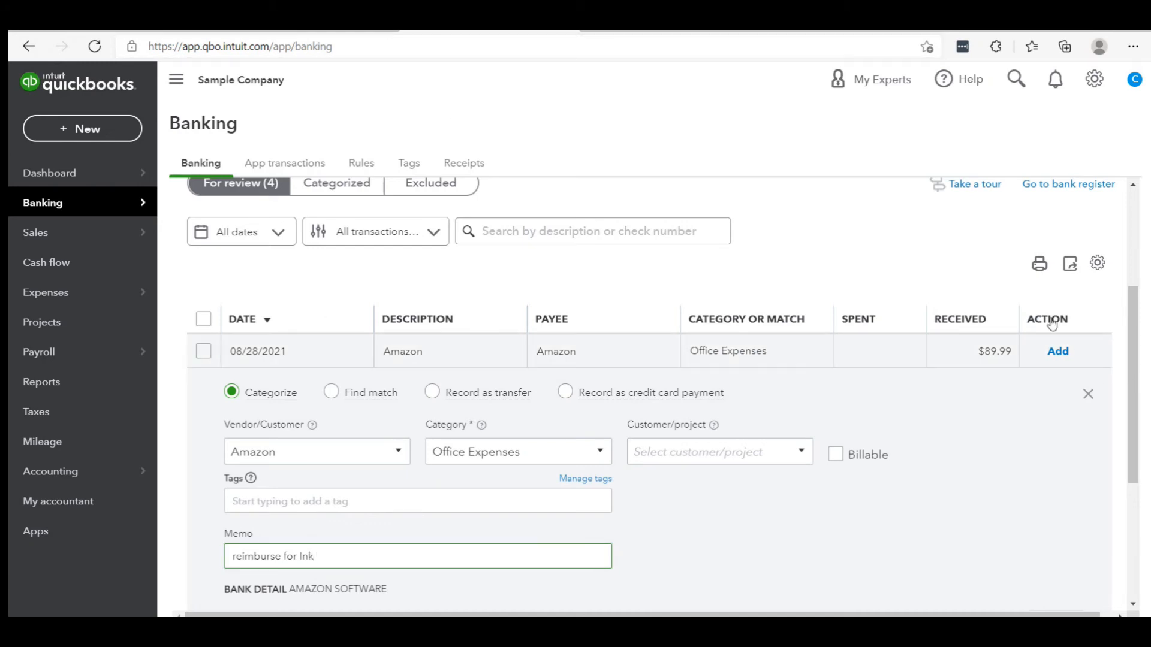
pyautogui.scroll(-1, 1137, 371)
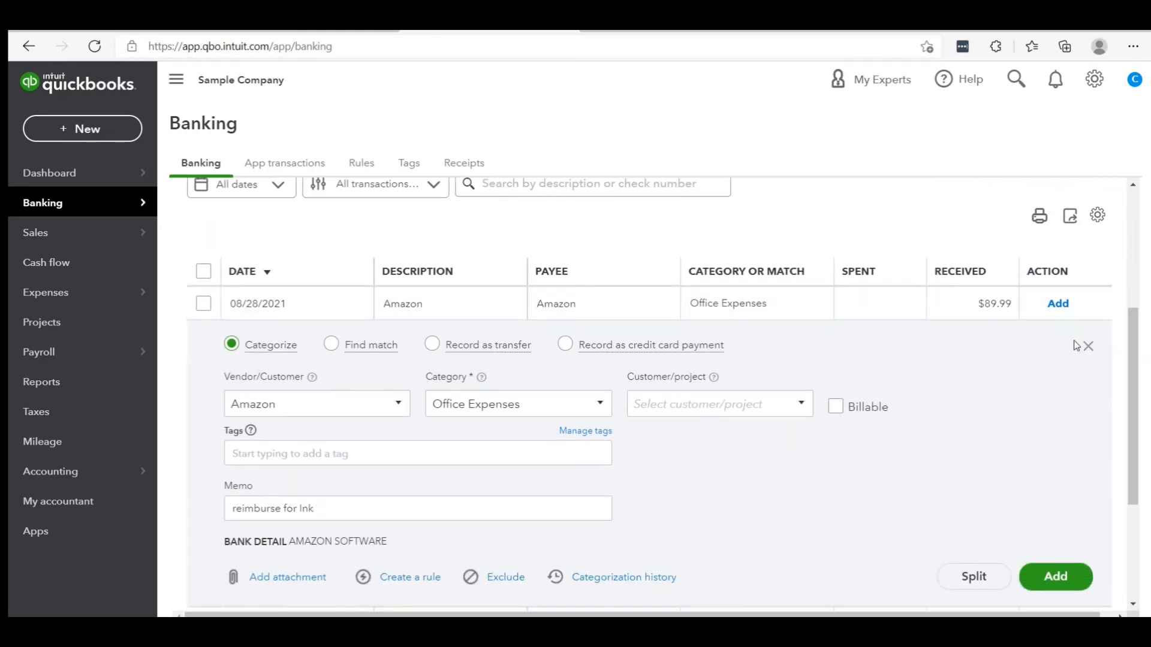
pyautogui.click(1067, 578)
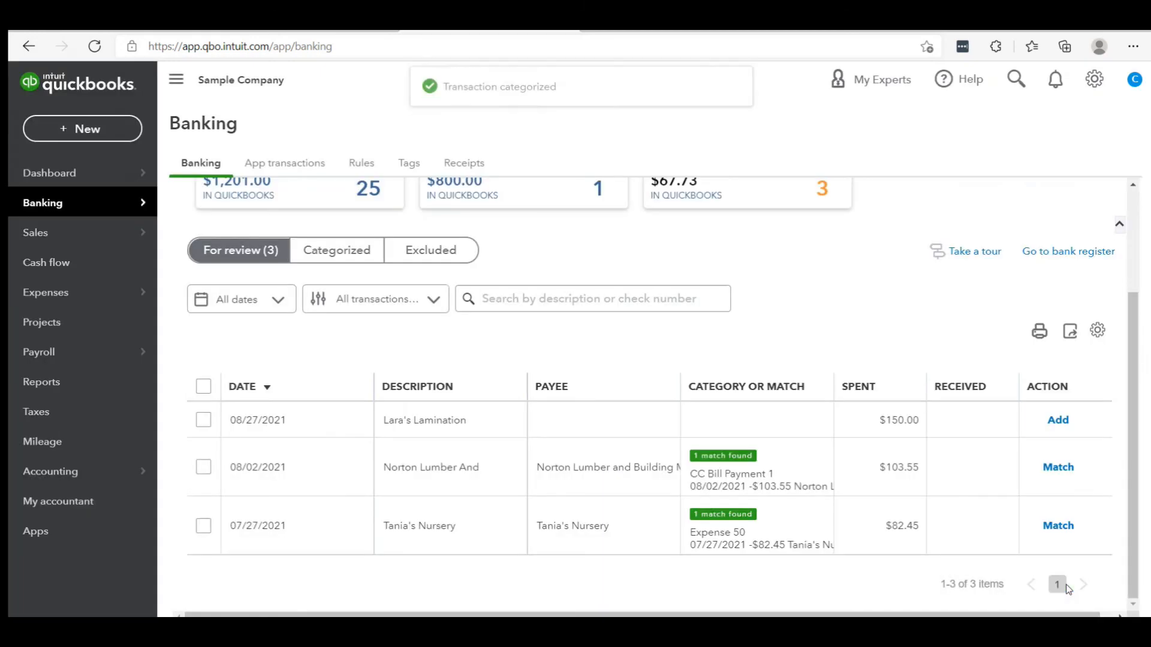
# Step: Create Lara's Lamination as a new vendor and assign it as payee of the 08/27/2021 Mastercard transaction
pyautogui.click(593, 425)
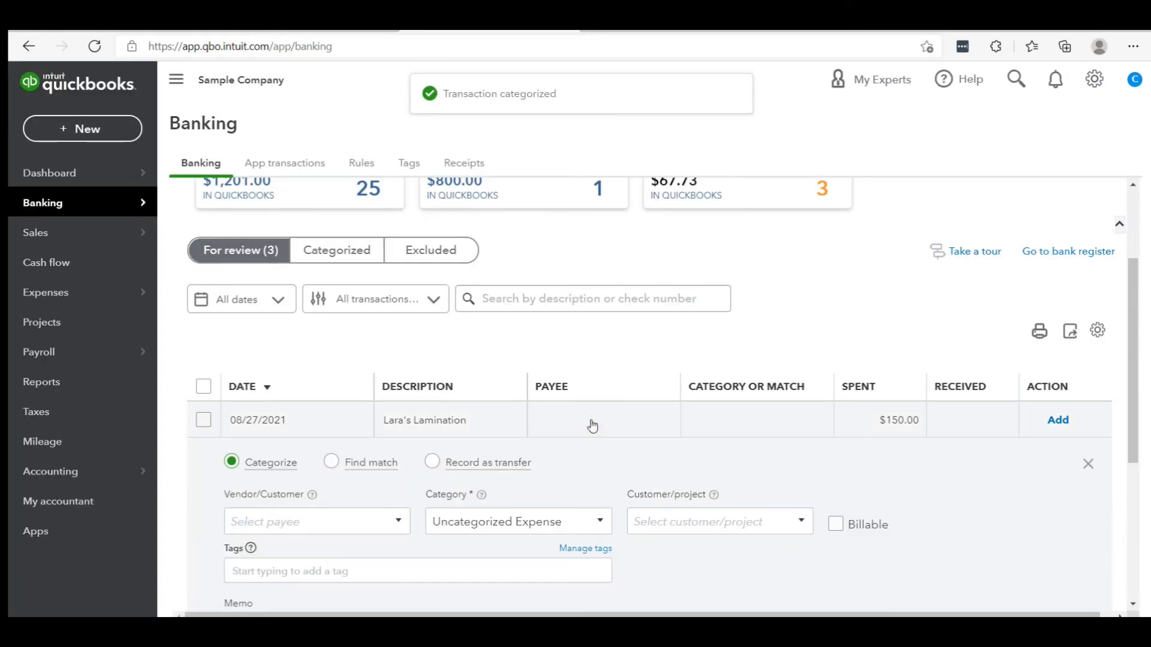
pyautogui.click(365, 519)
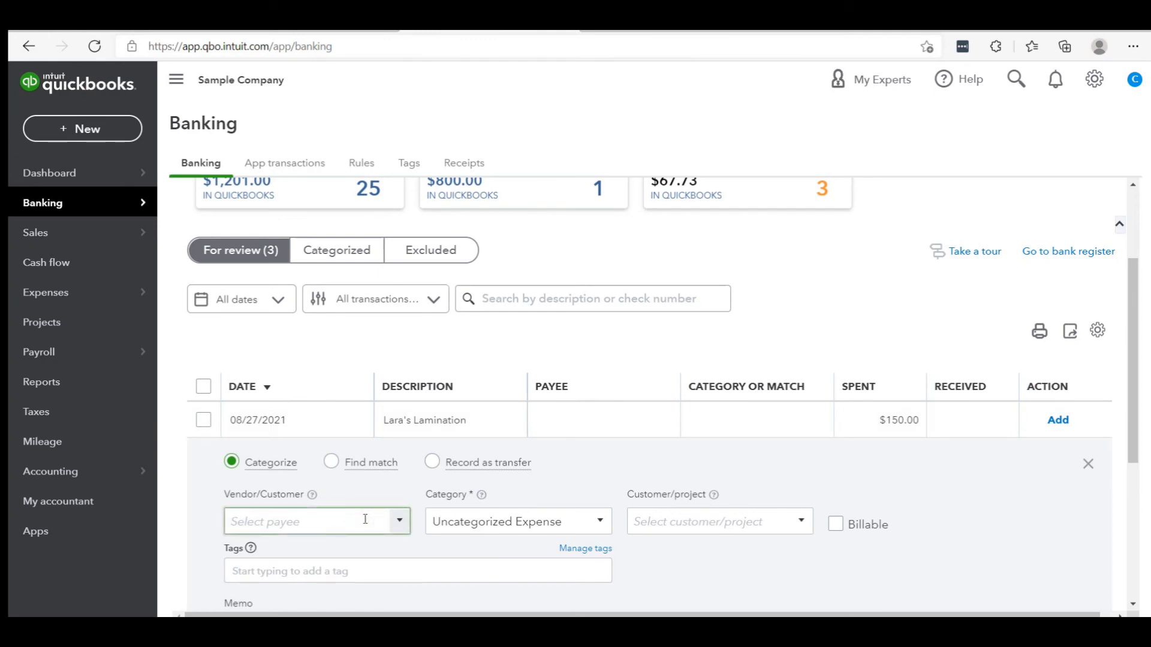
pyautogui.write('Lar')
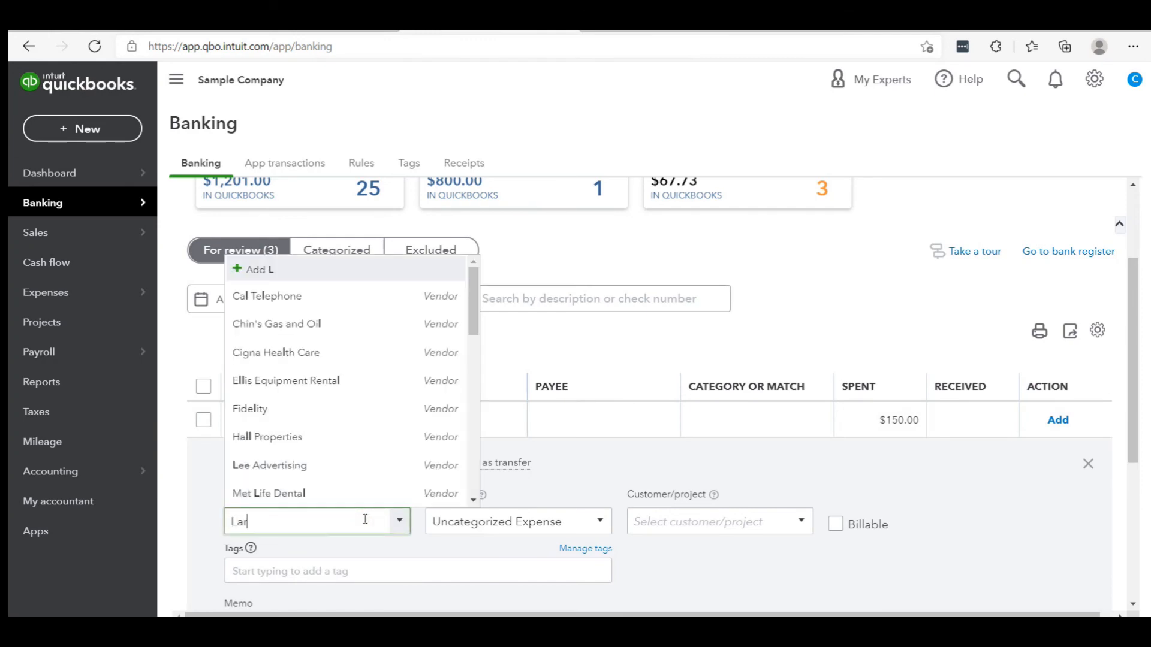
pyautogui.write("a's")
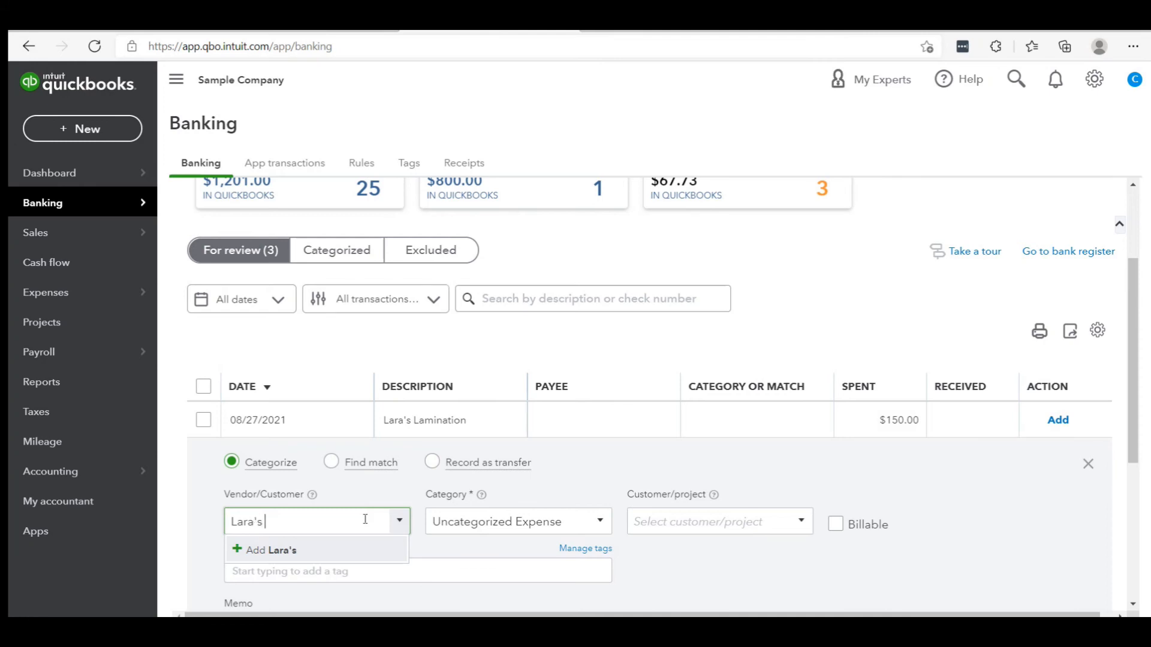
pyautogui.write(' Laminatip')
pyautogui.press('BackSpace')
pyautogui.write('on')
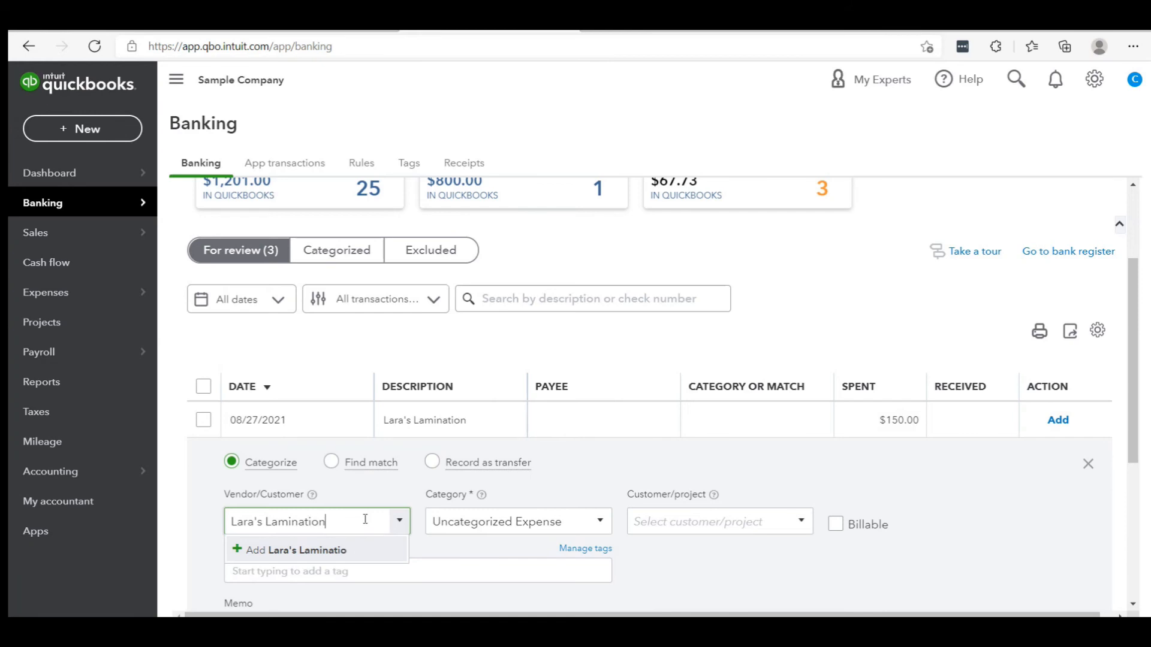
pyautogui.press('Return')
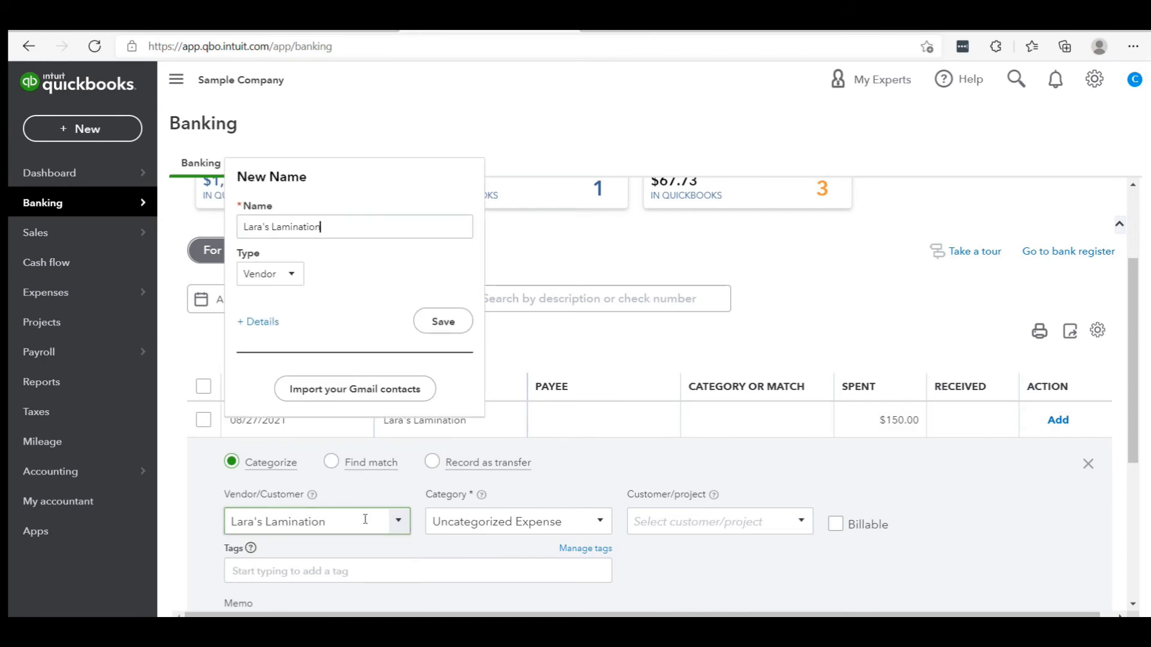
pyautogui.click(462, 318)
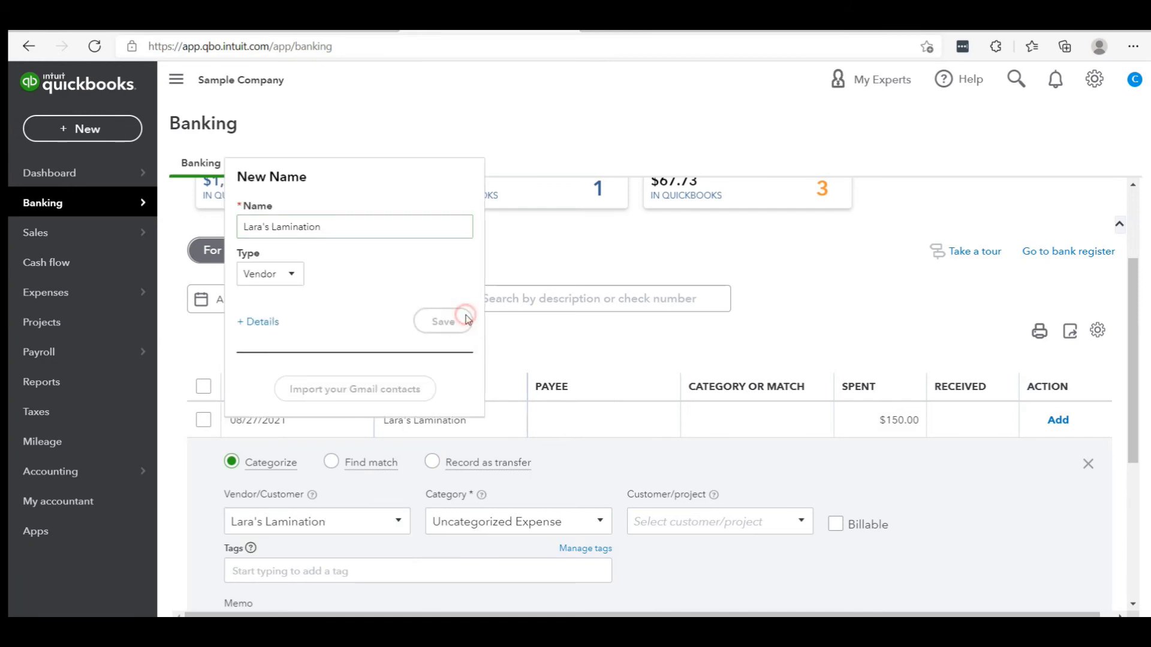
# Step: Categorize the Lara's Lamination transaction as Office Expenses without a customer or project, and add it to the books
pyautogui.click(576, 523)
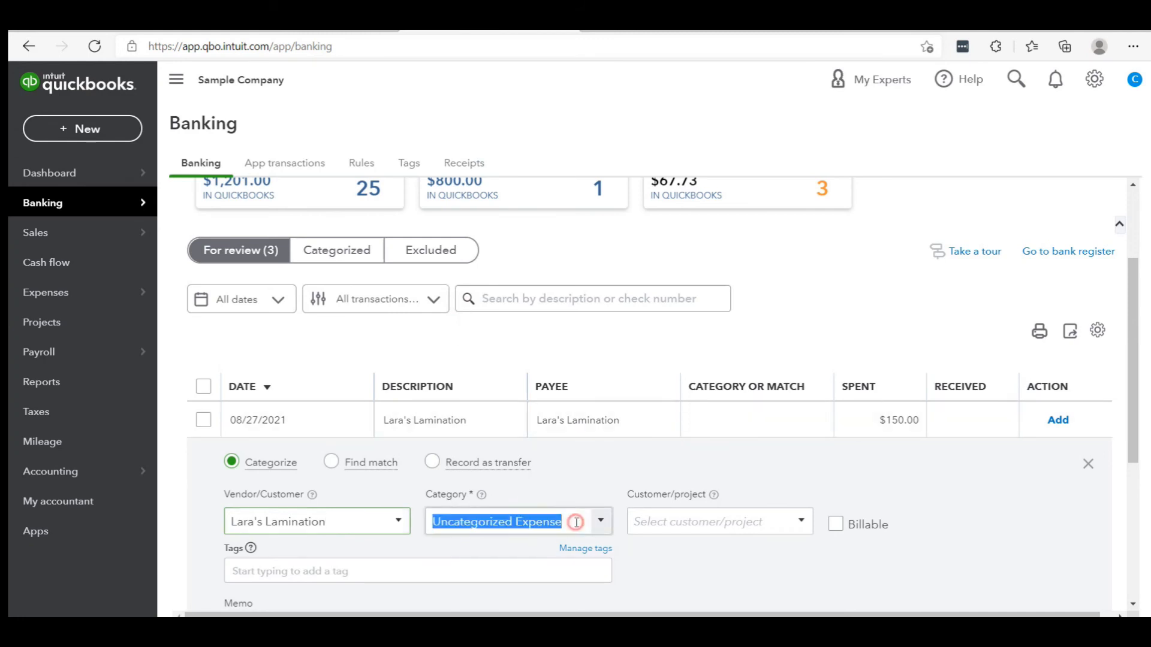
pyautogui.write('off')
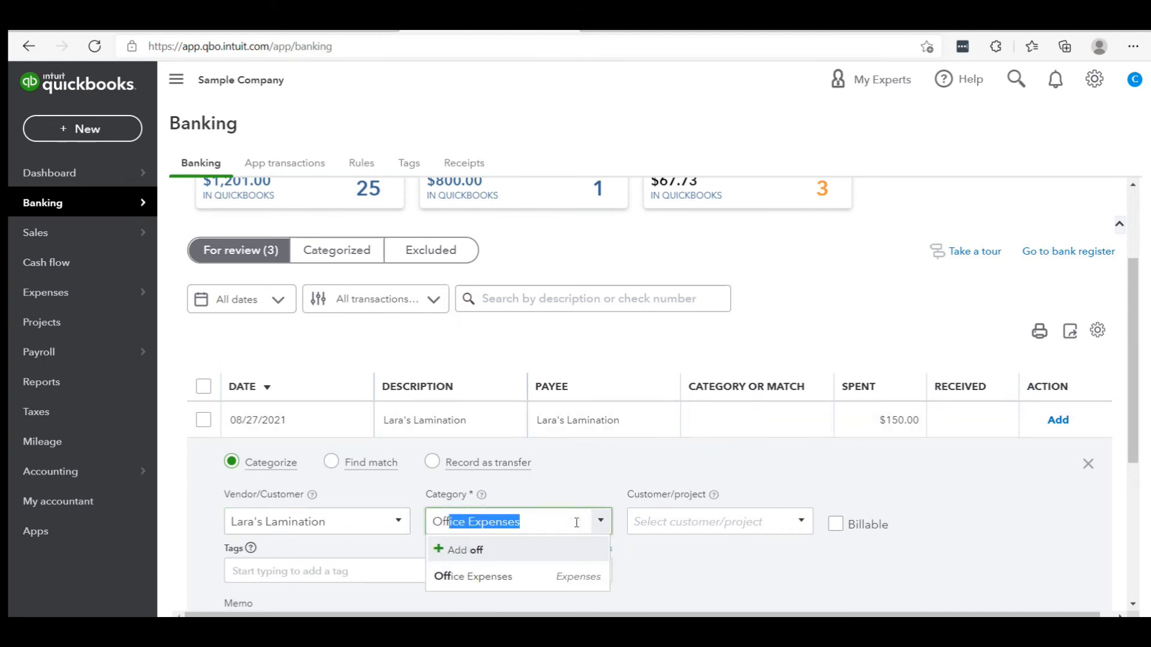
pyautogui.press('Tab')
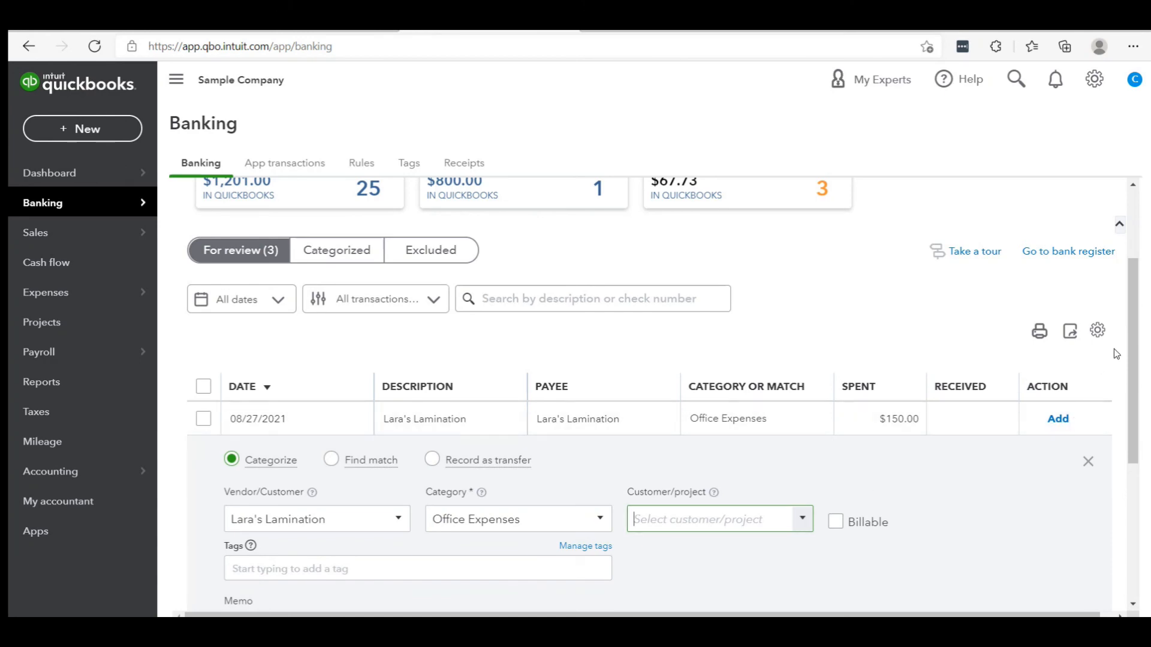
pyautogui.scroll(3, 1143, 246)
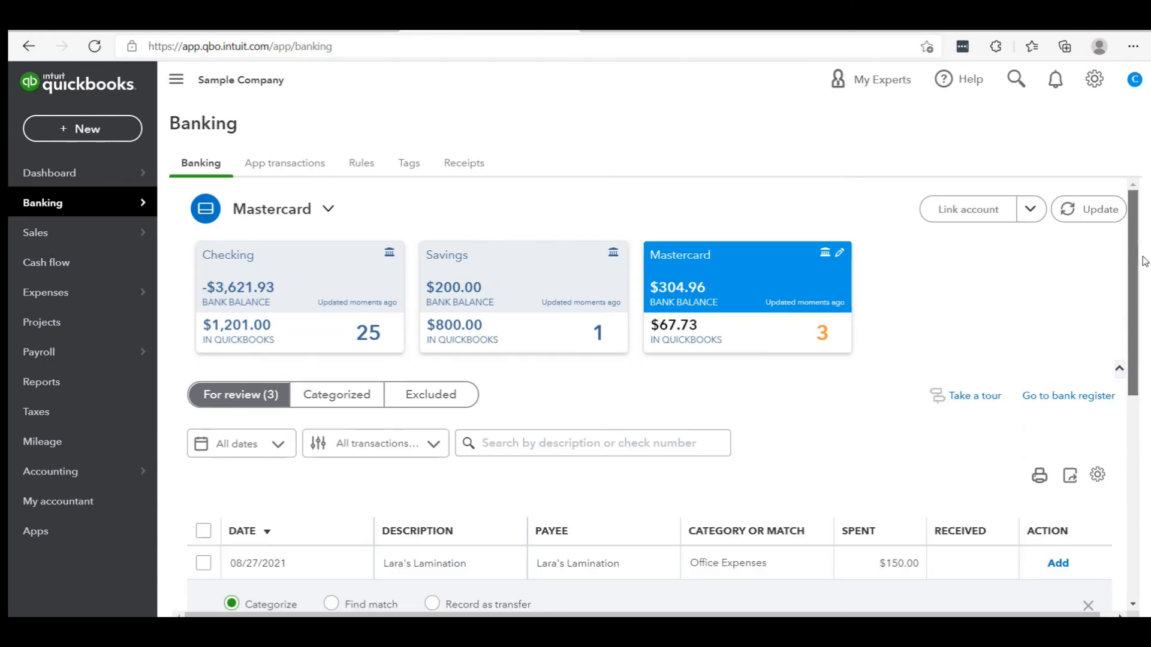
pyautogui.scroll(-3, 1143, 252)
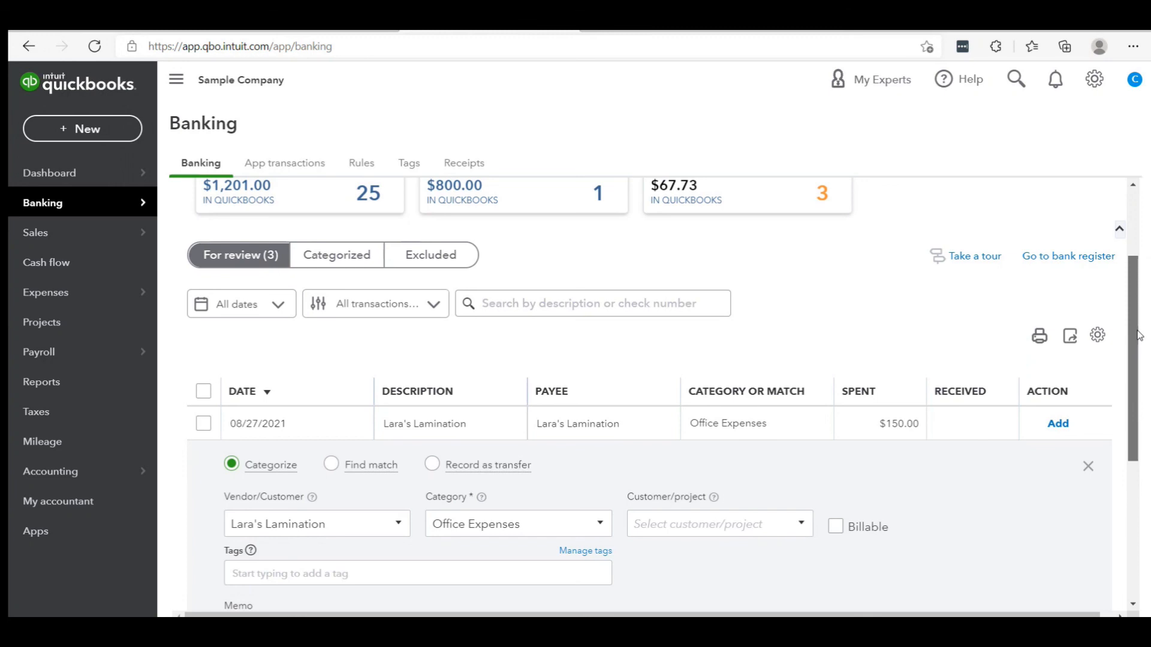
pyautogui.moveTo(1137, 330); pyautogui.dragTo(1124, 360)
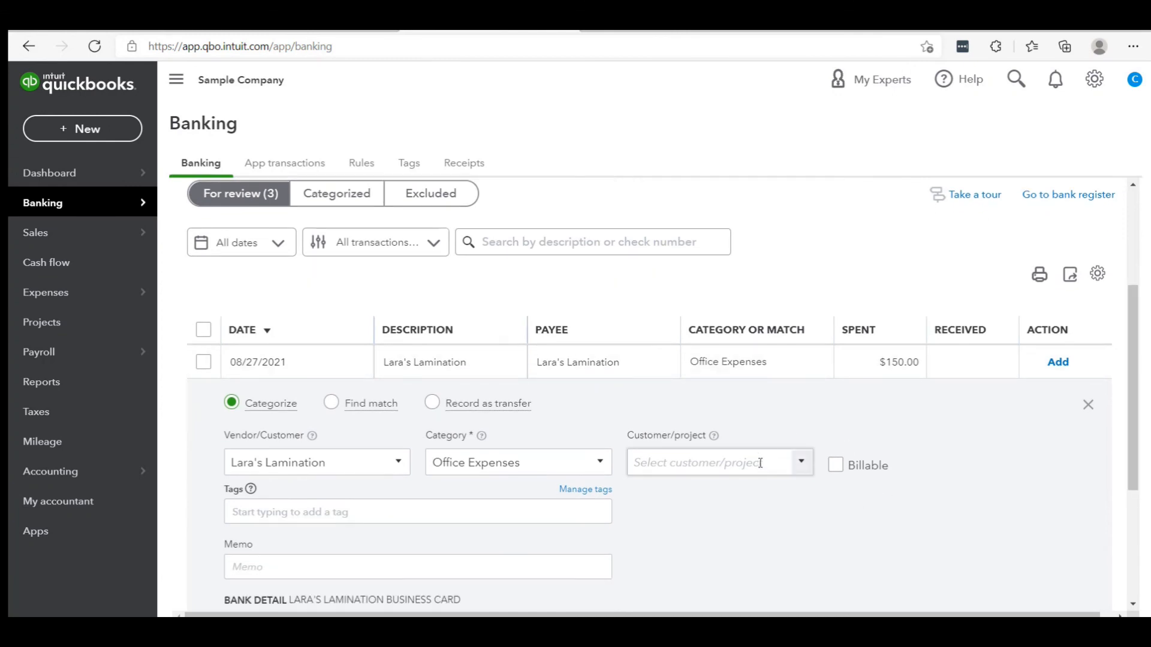
pyautogui.click(802, 464)
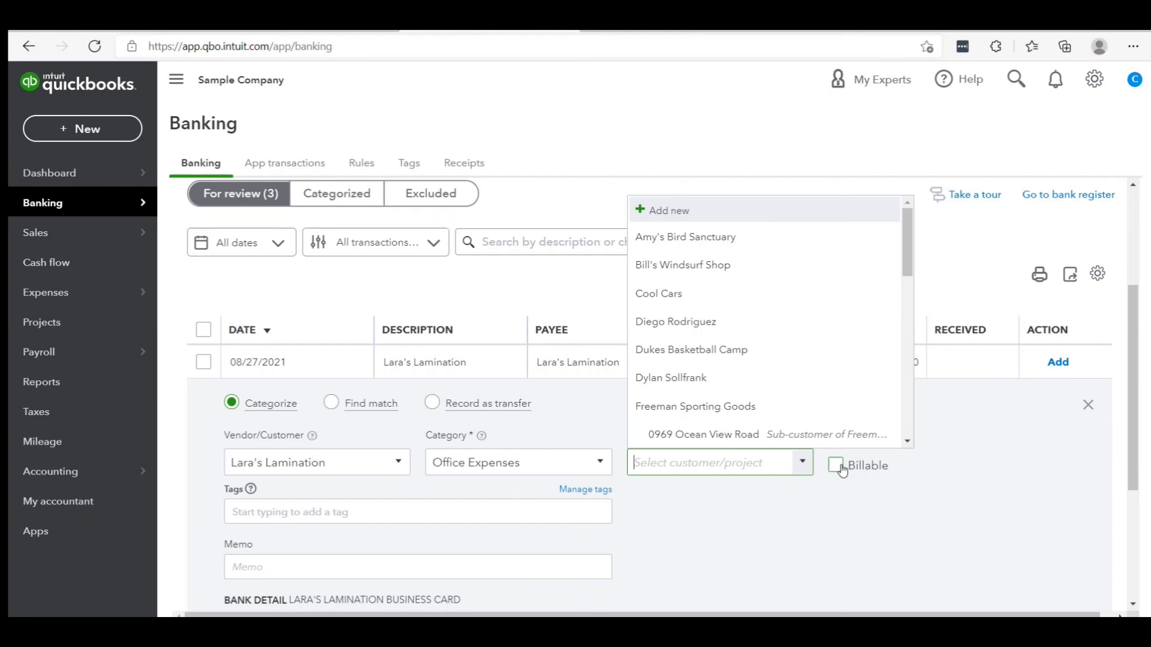
pyautogui.click(979, 264)
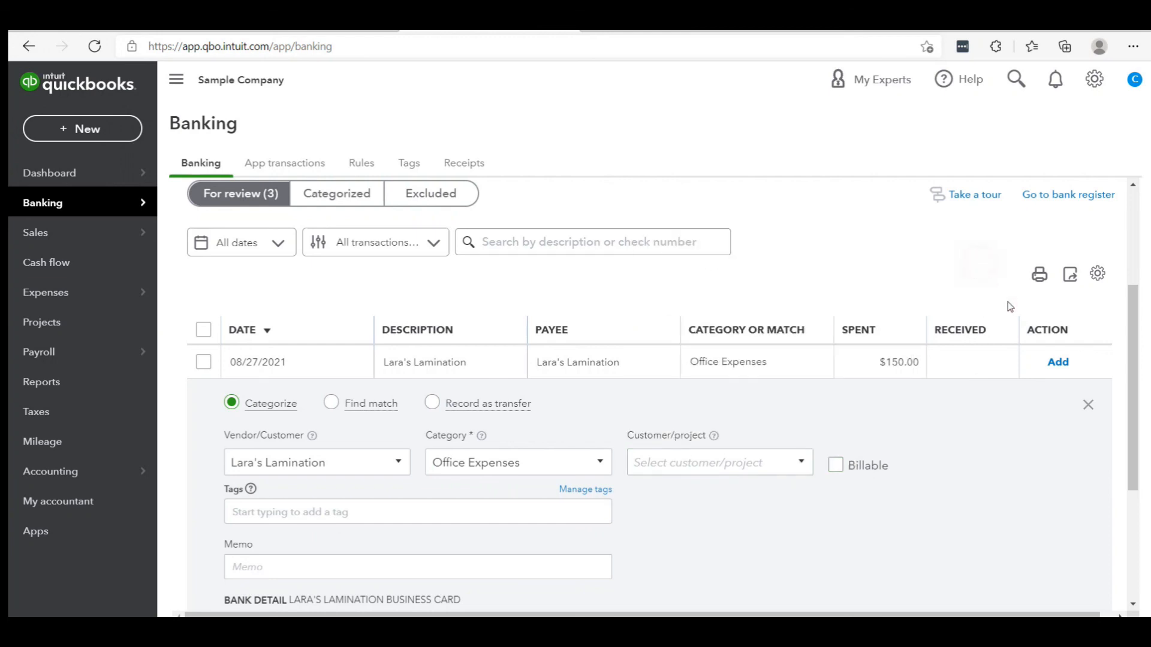
pyautogui.click(1069, 367)
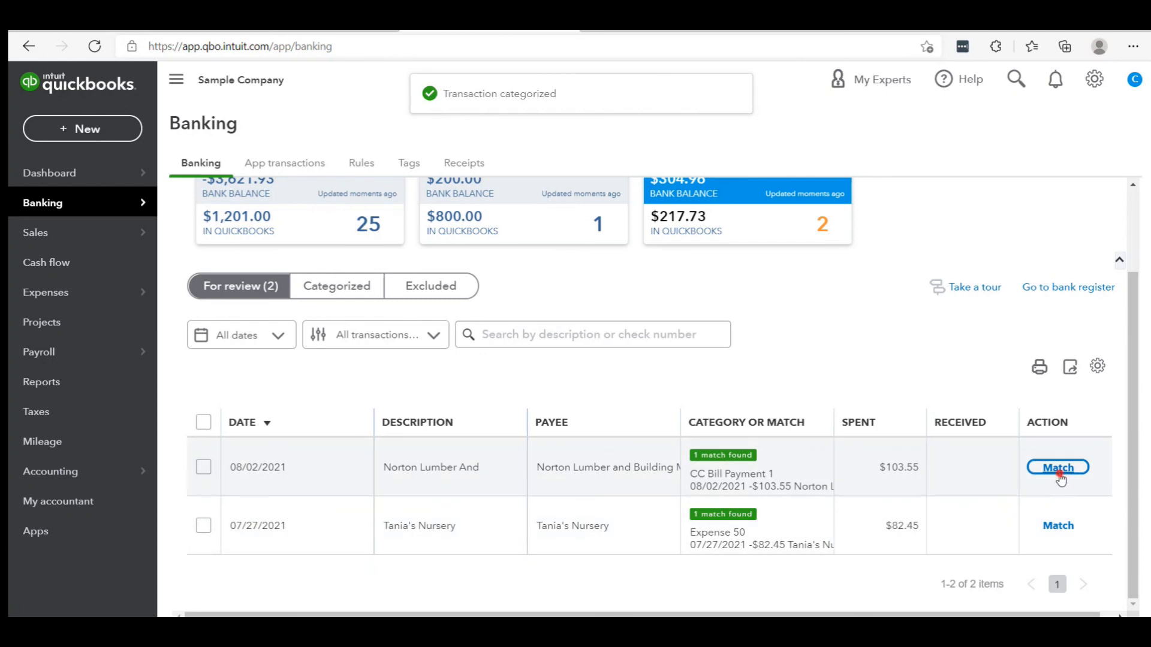
# Step: Match the 08/02/2021 Norton Lumber transaction to its suggested bill payment and the Savings account's 08/02/2021 transaction to its suggested deposit
pyautogui.click(1058, 468)
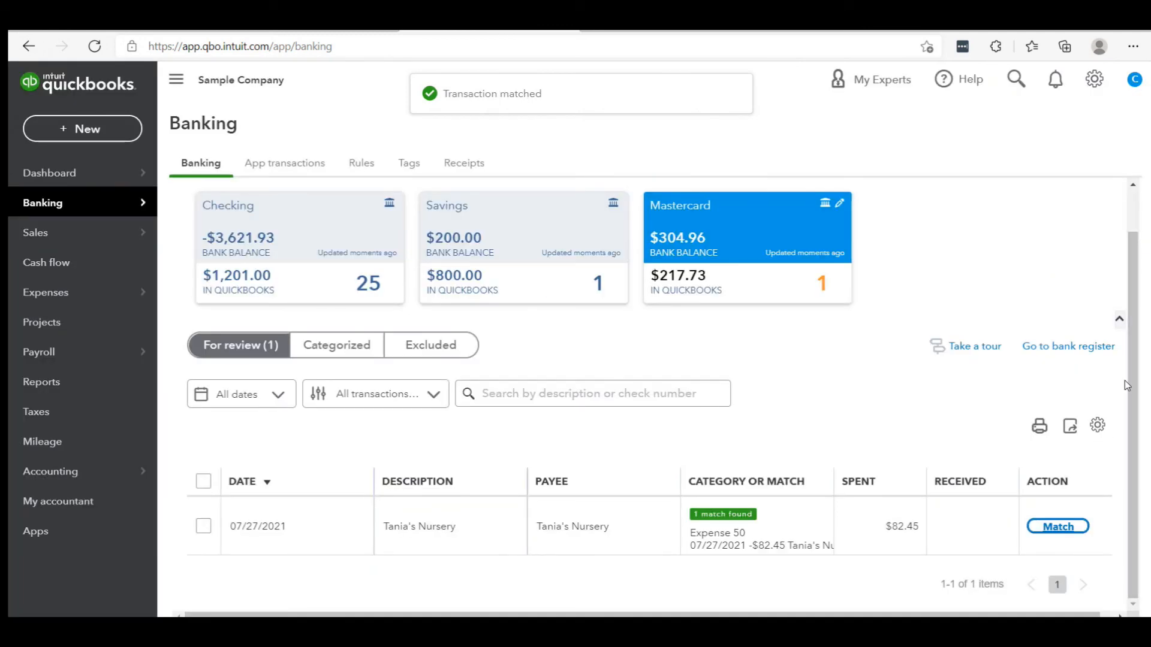
pyautogui.scroll(1, 1132, 384)
pyautogui.click(541, 292)
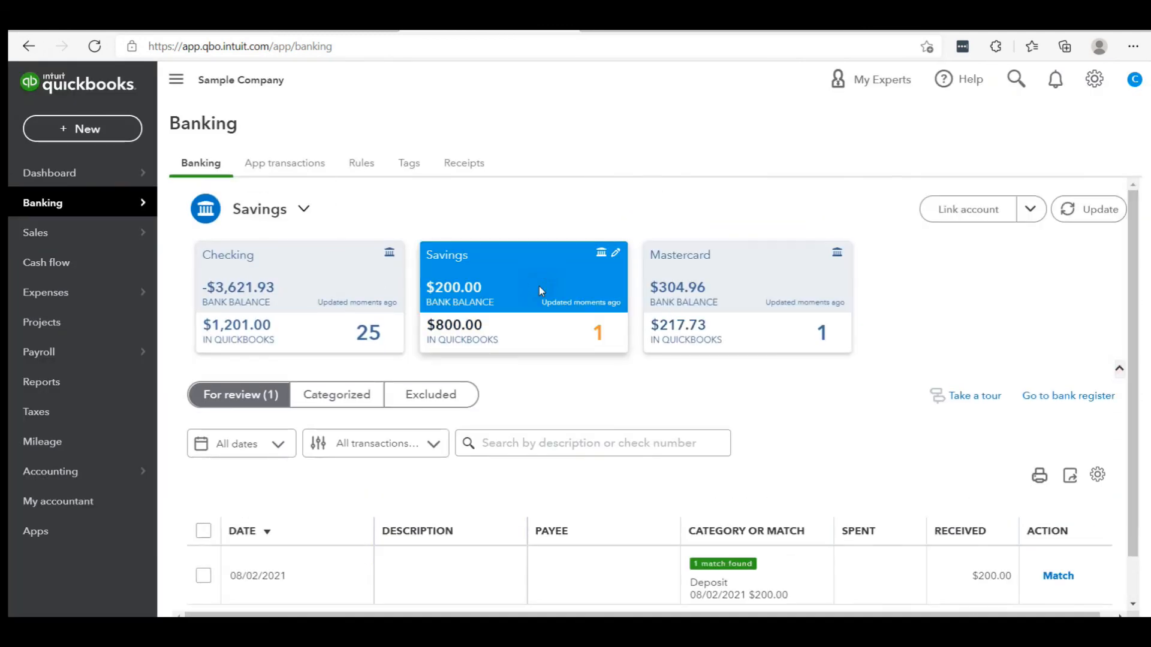
pyautogui.click(1056, 576)
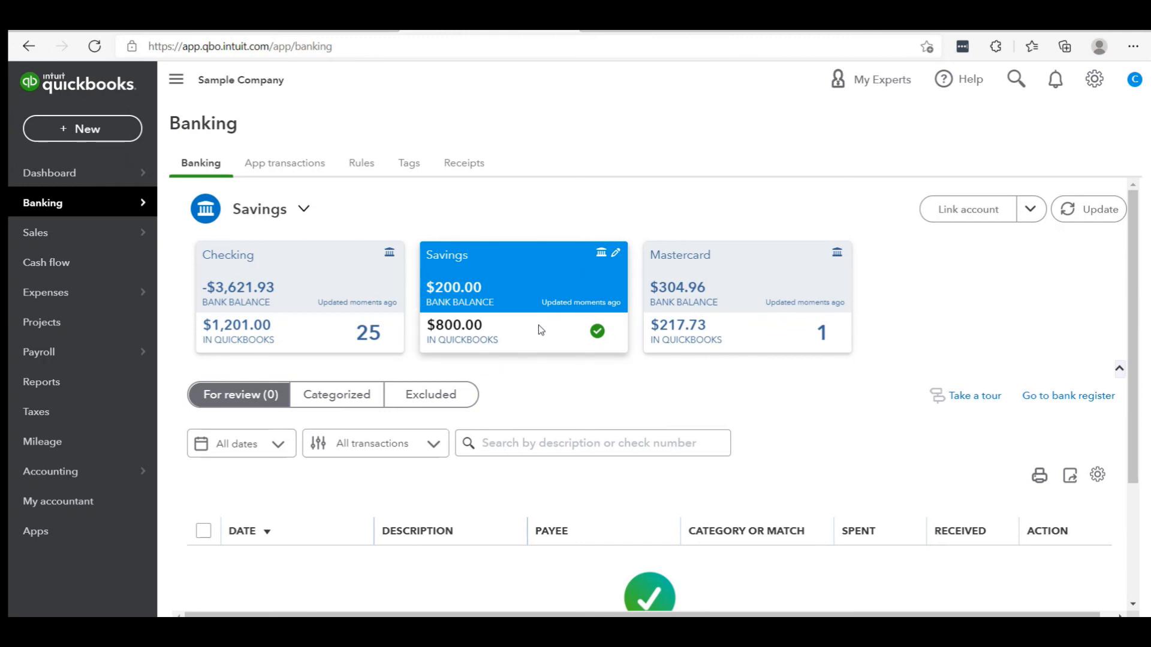
# Step: Match the 07/27/2021 Tania's Nursery transaction in the Mastercard account to its suggested expense
pyautogui.click(767, 311)
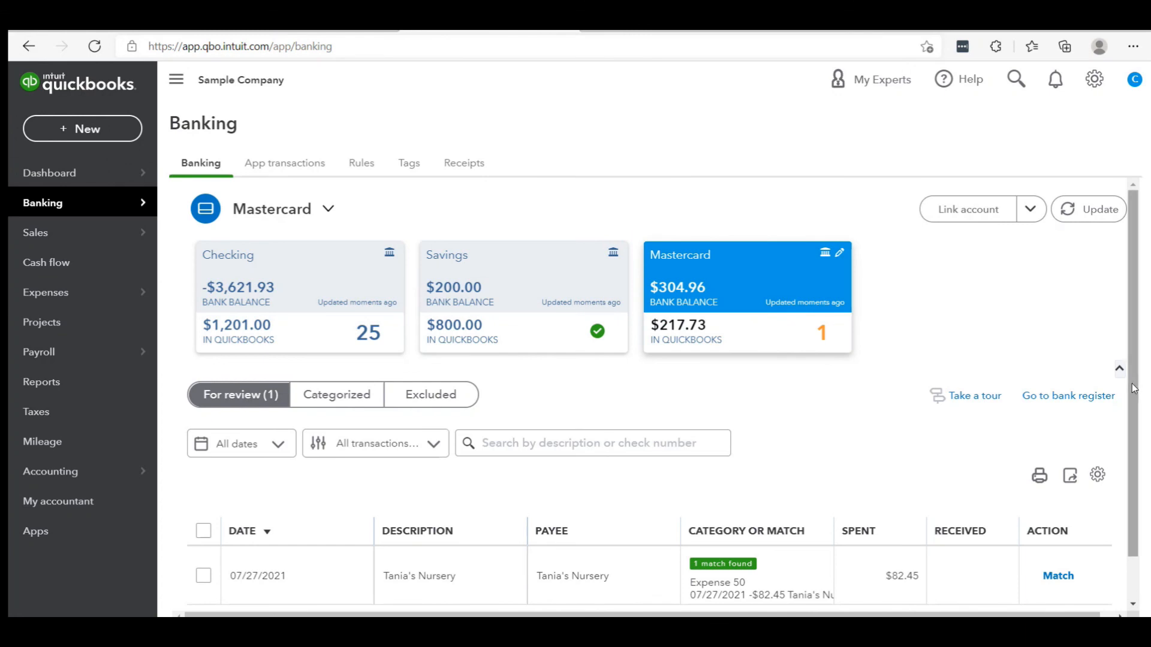
pyautogui.scroll(-1, 1136, 419)
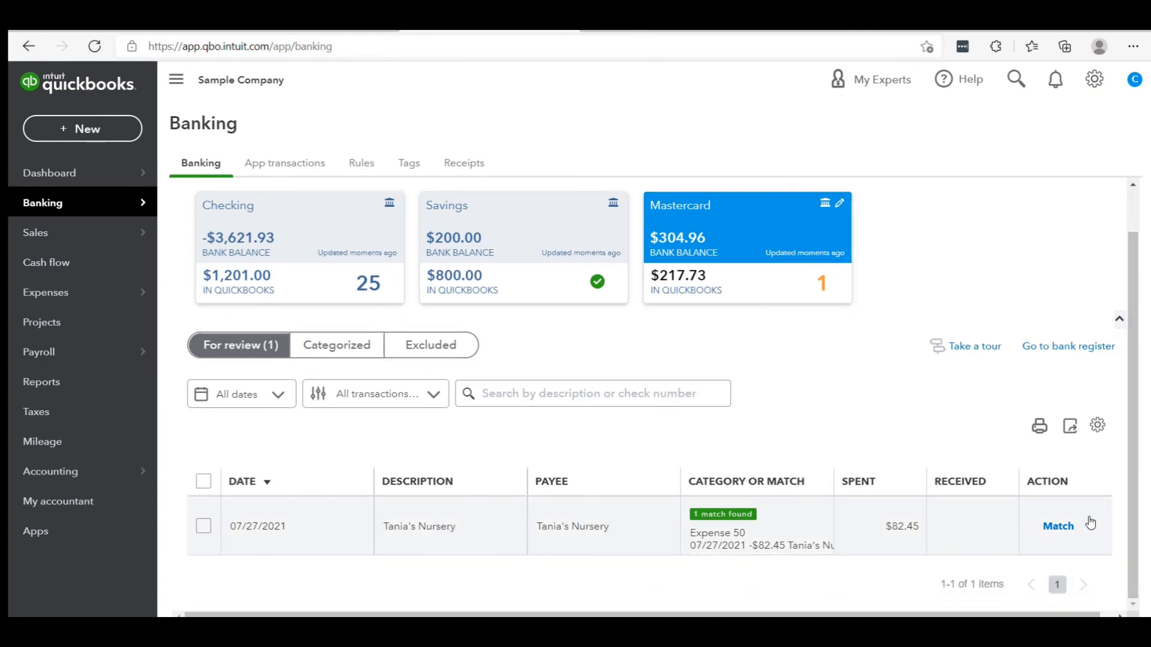
pyautogui.click(1061, 529)
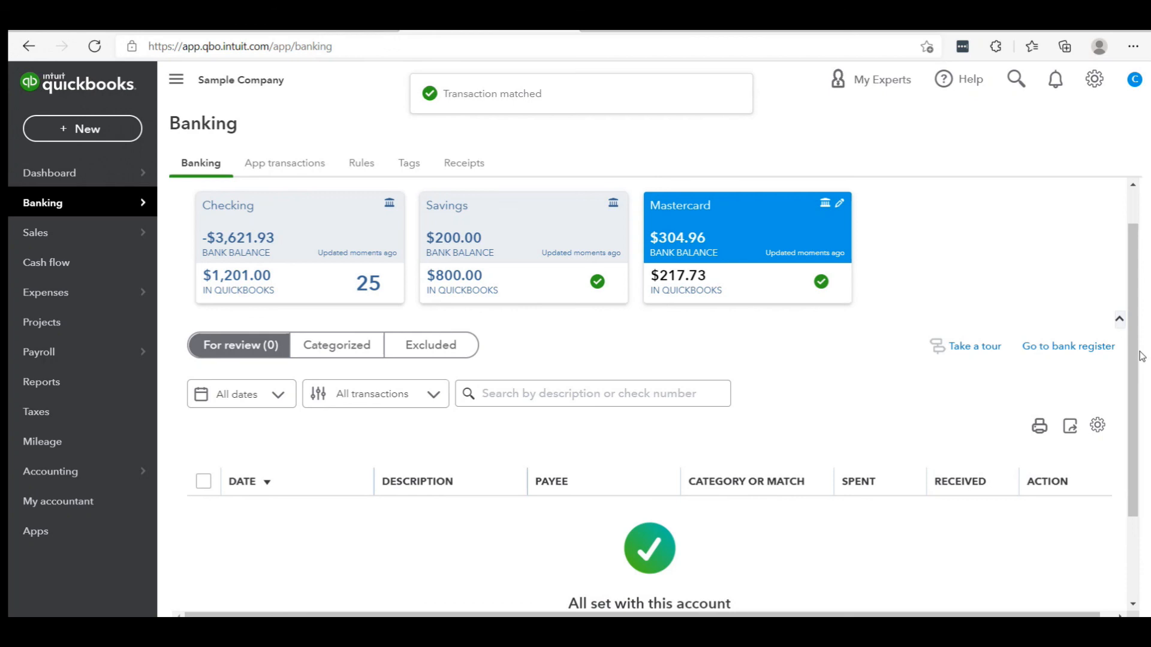
pyautogui.moveTo(1136, 370); pyautogui.dragTo(1135, 319)
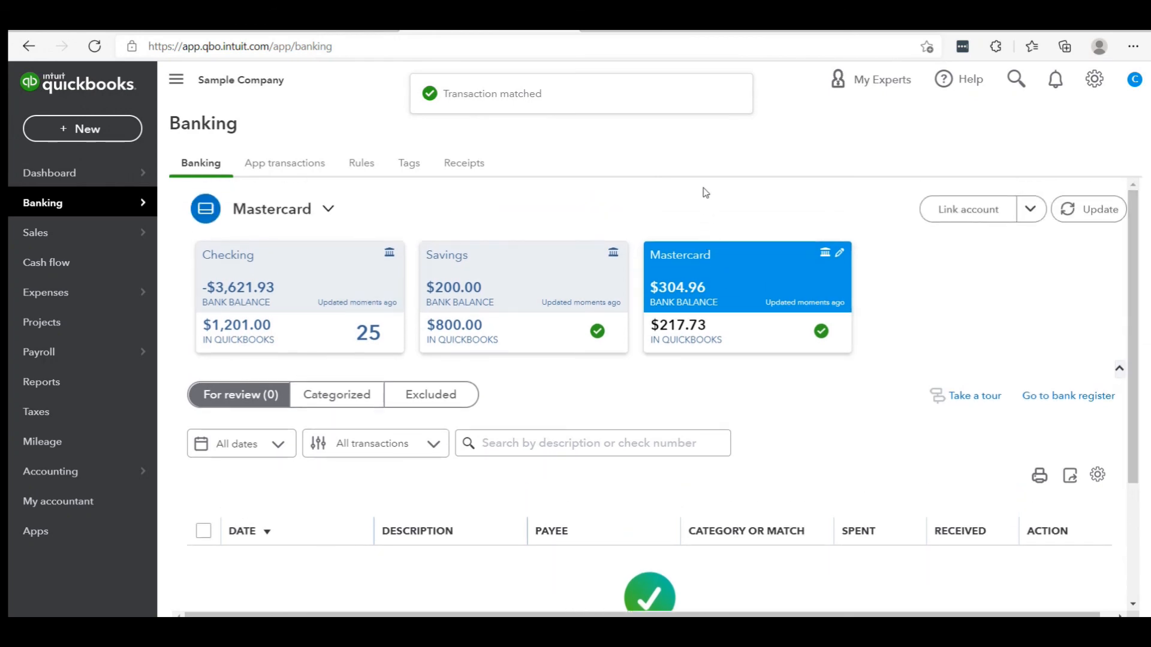